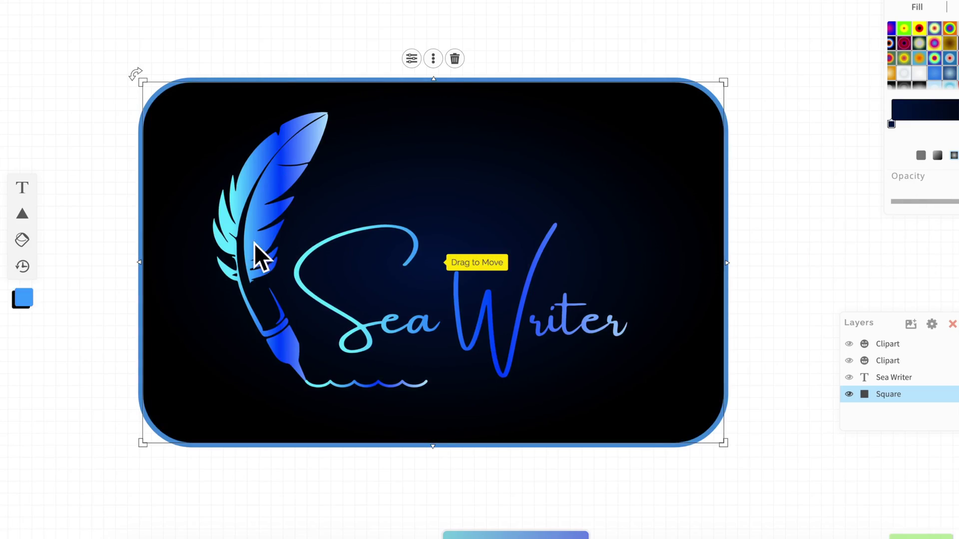
Inspect the Sea Writer logo's feather clipart, Sea Writer text layer and Square background layer.
click(260, 257)
click(353, 300)
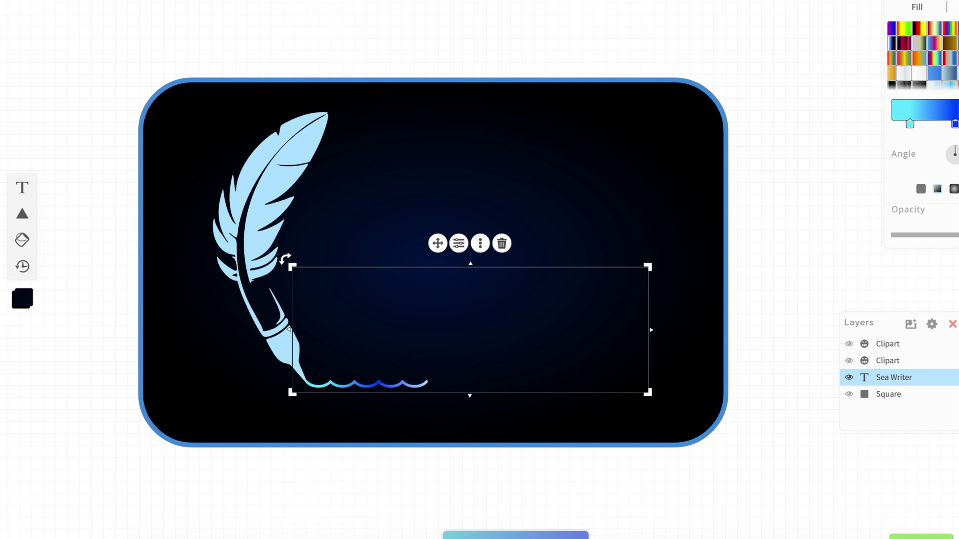
click(268, 300)
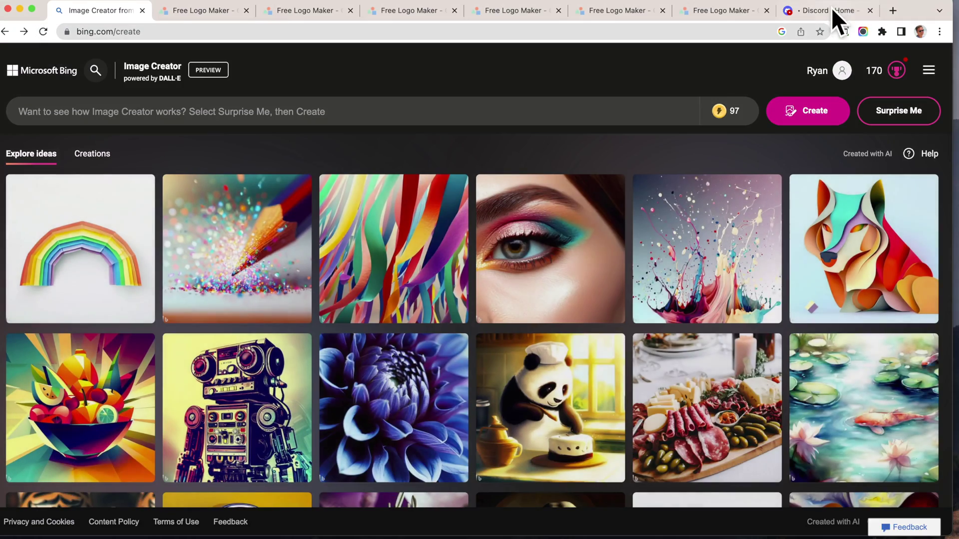
click(832, 11)
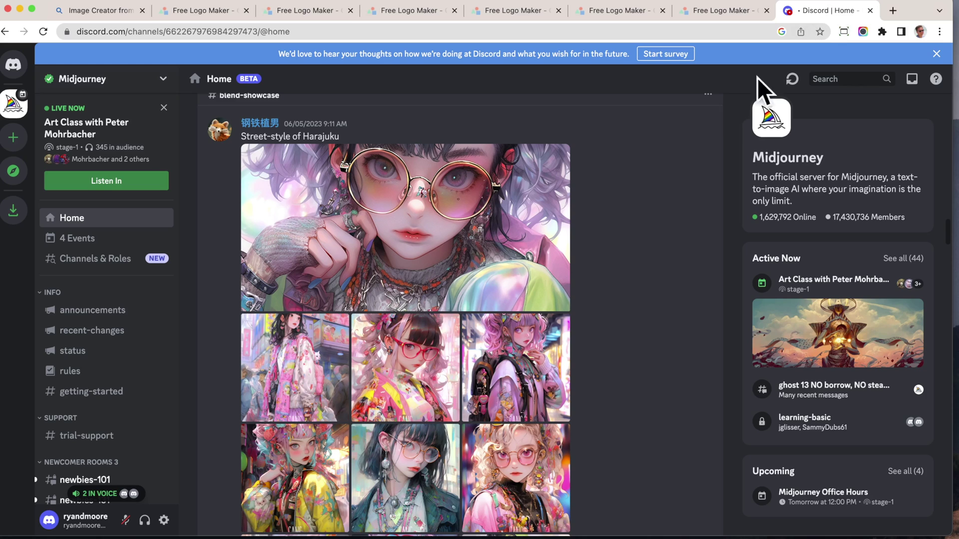
scroll(487, 207, down, 10)
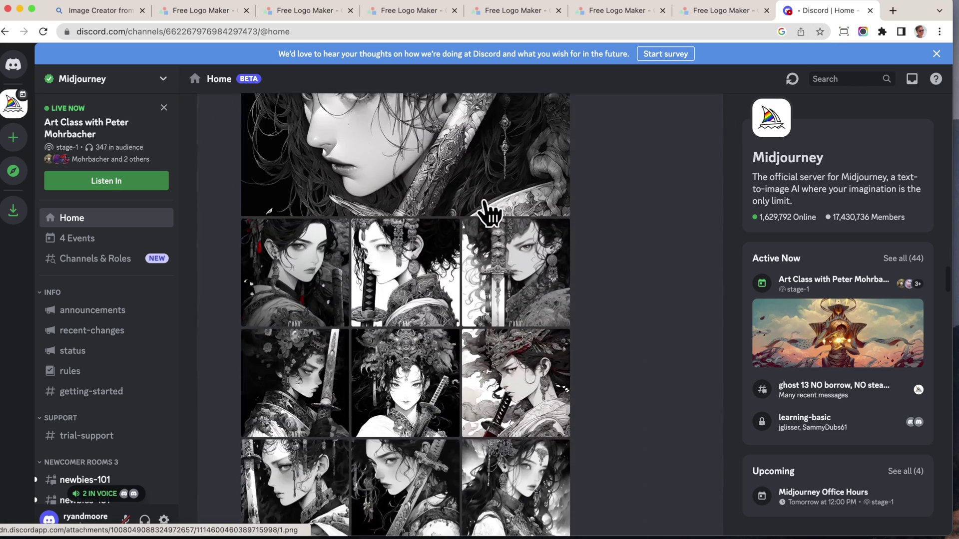
scroll(487, 207, up, 10)
click(83, 9)
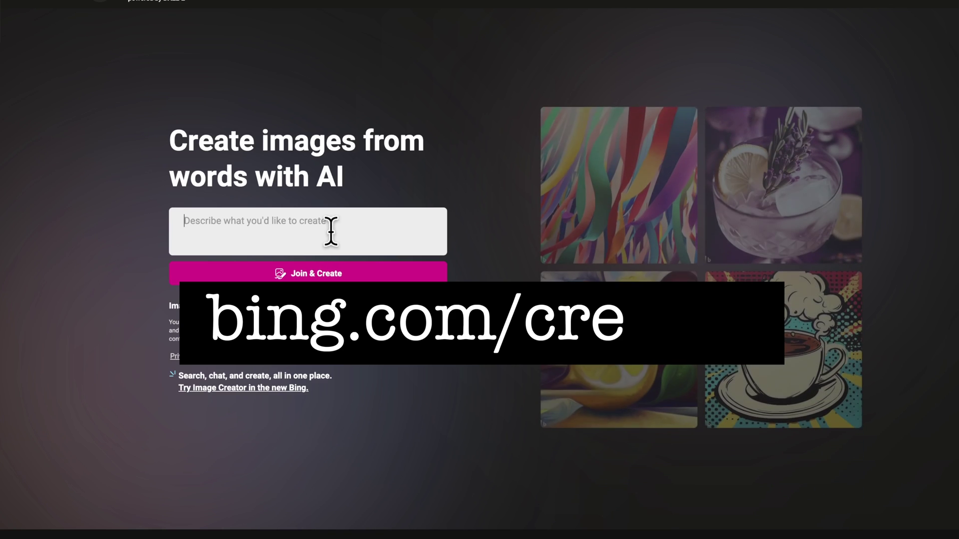
Sign in to Bing Image Creator and submit the cat-in-sunglasses logo prompt for '180 cats'.
text(cat)
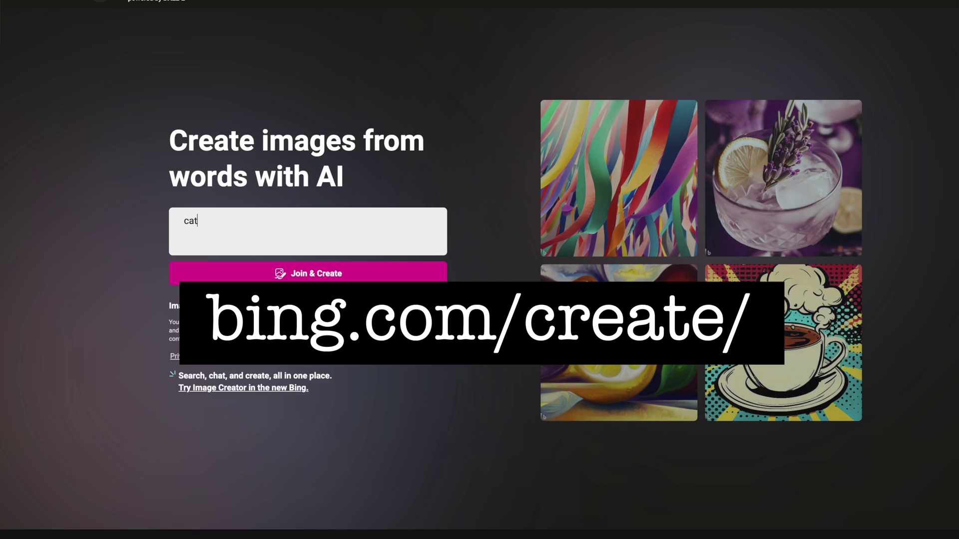
key(Return)
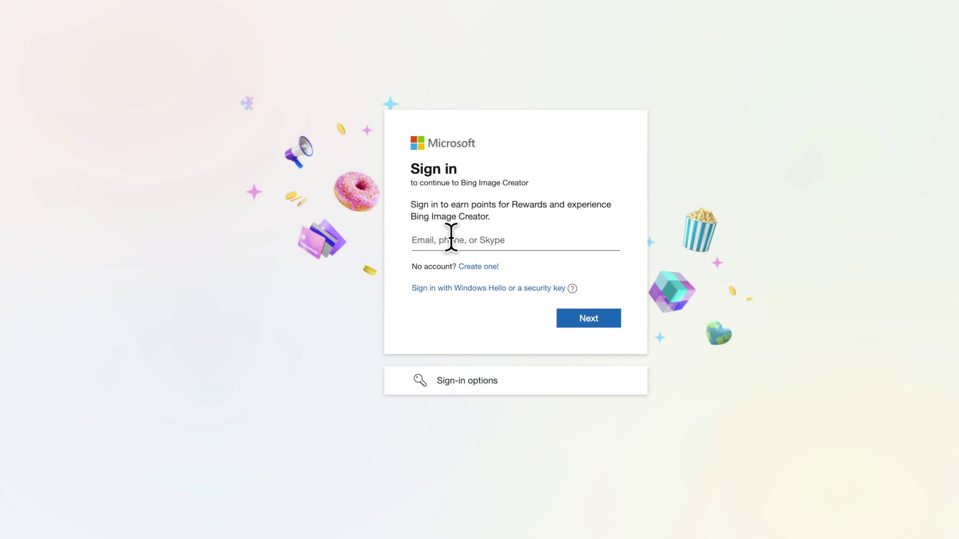
click(480, 266)
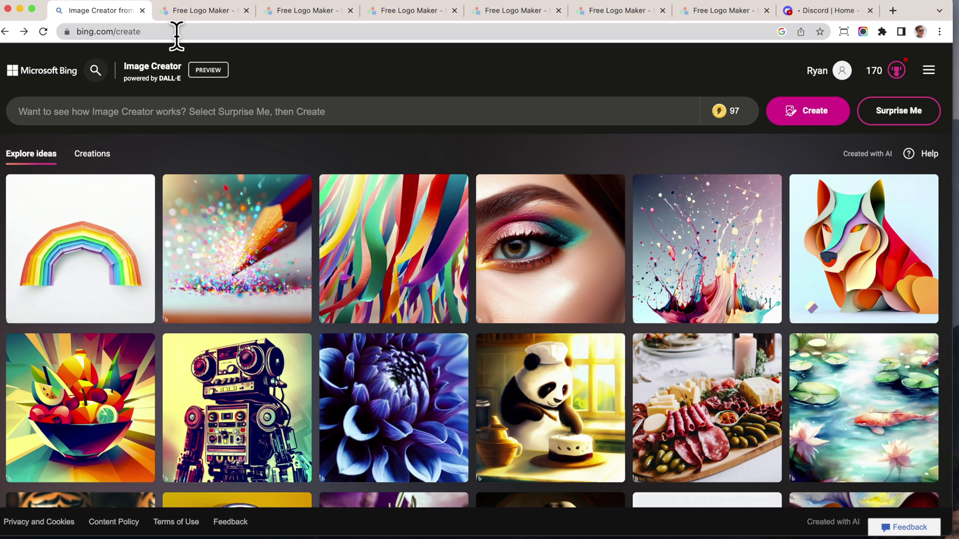
click(328, 114)
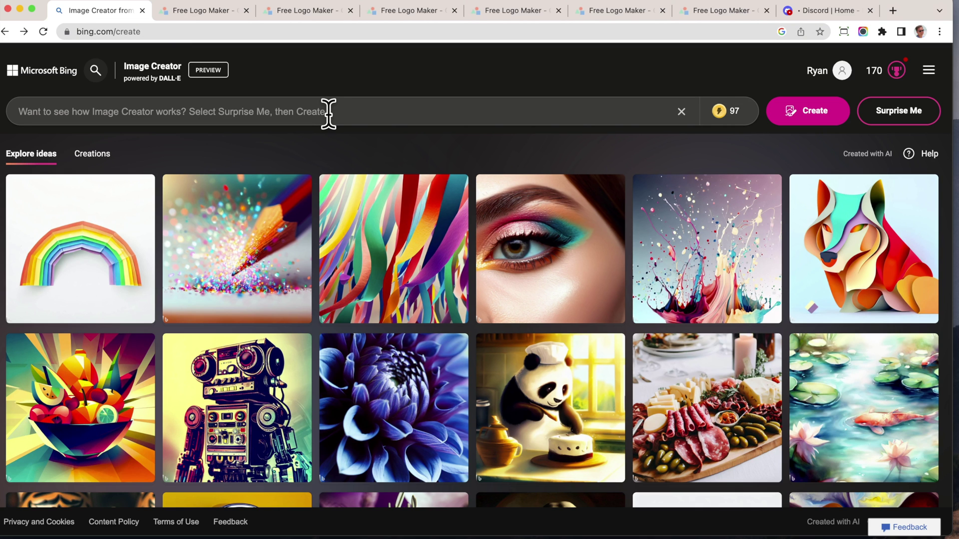
text(create a logo of a cat with sunglasses with text that says 180 cats)
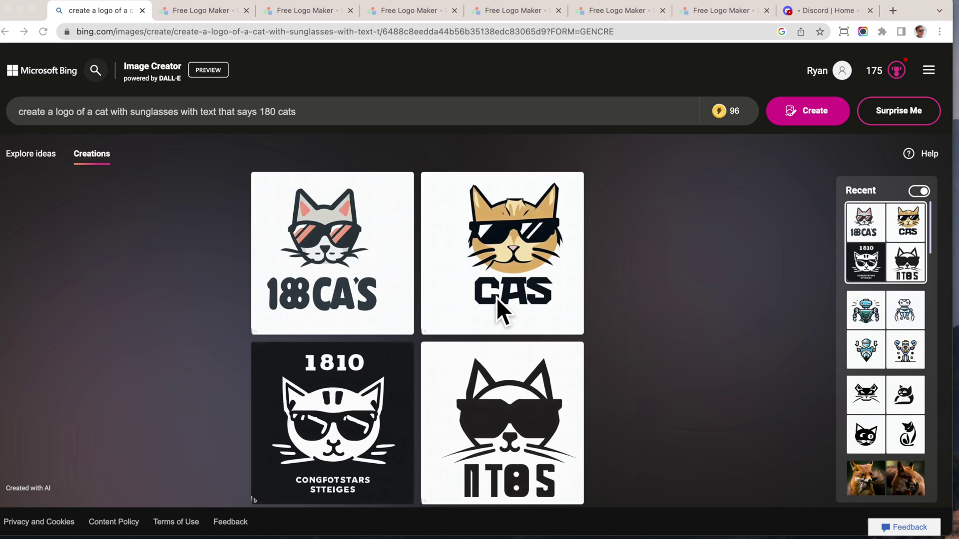
Browse the Recent image sets, viewing the lion logos, then return to the sunglasses cat drawings.
click(896, 307)
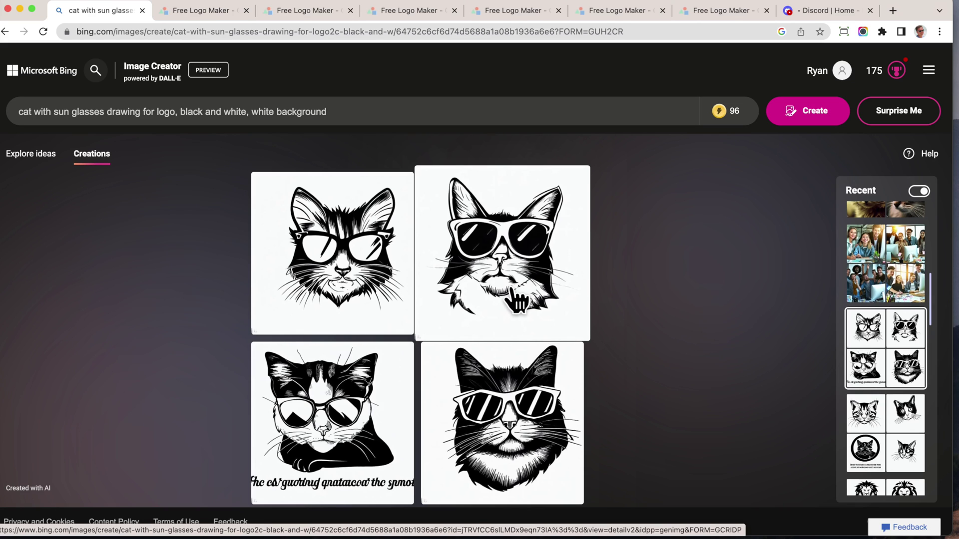
scroll(916, 428, down, 5)
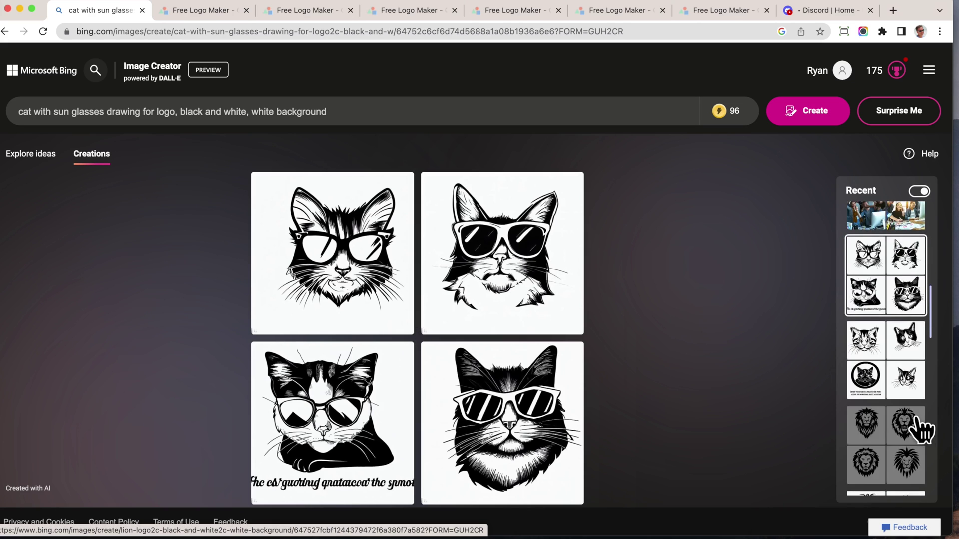
click(887, 247)
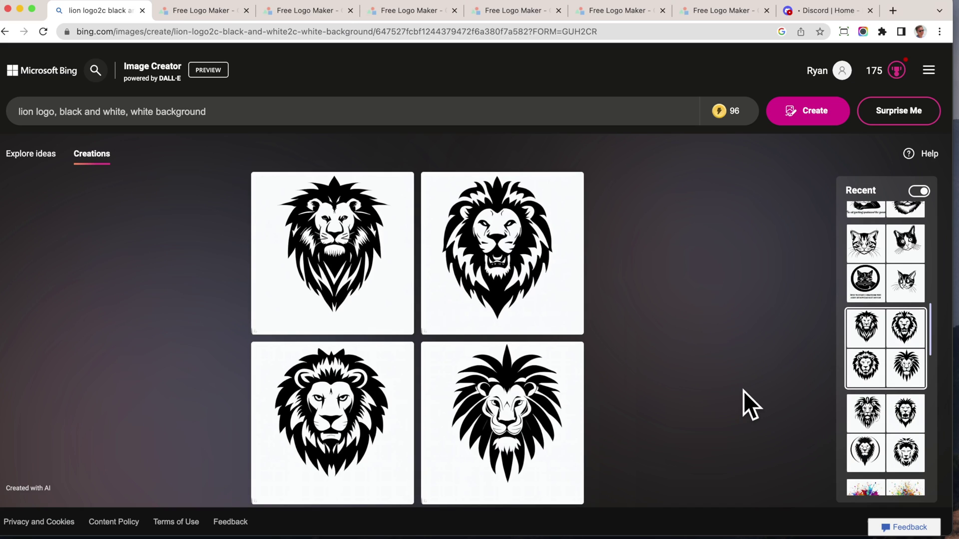
scroll(898, 382, up, 2)
click(895, 364)
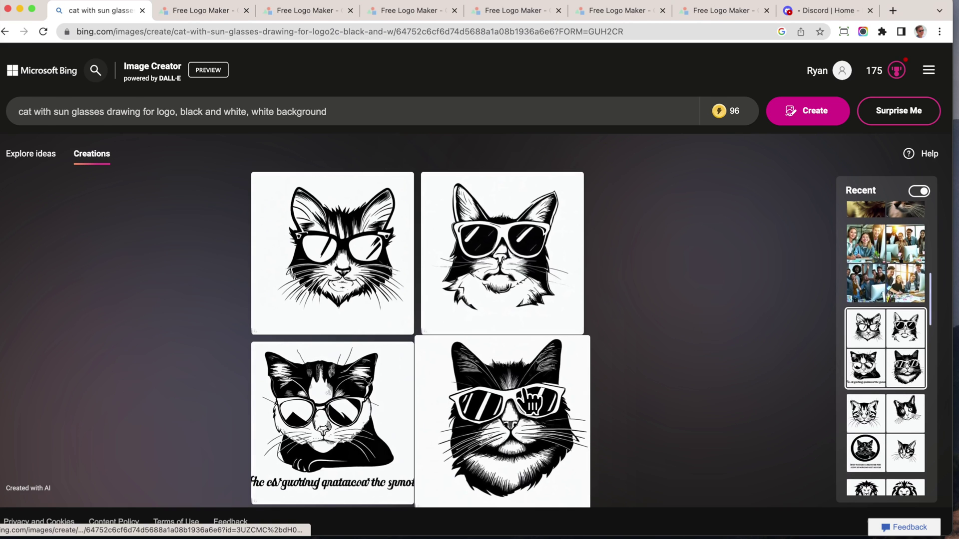
Download the bottom-right sunglasses cat drawing as a JPEG and open a new tab.
click(518, 409)
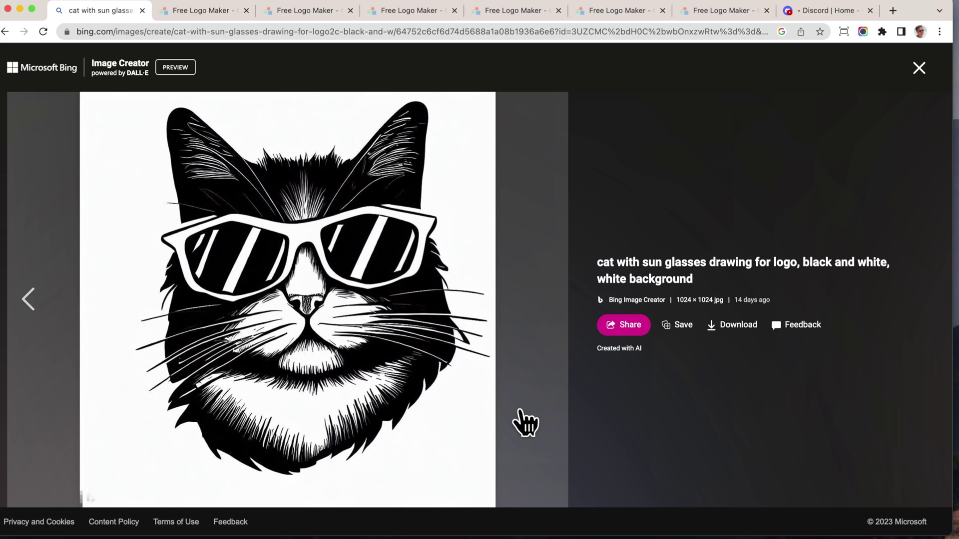
click(733, 325)
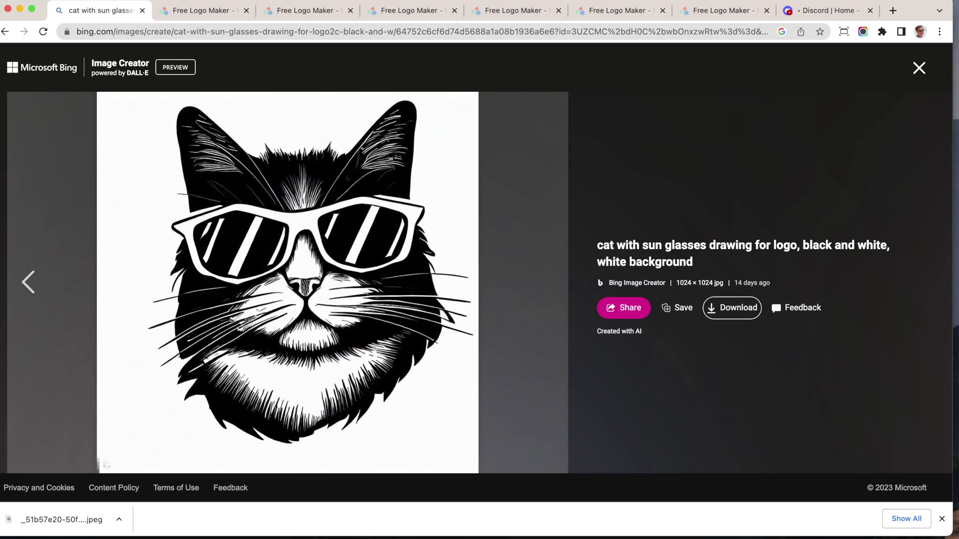
click(893, 10)
Load logomakr.com from the address bar and start a new blank design.
text(logo)
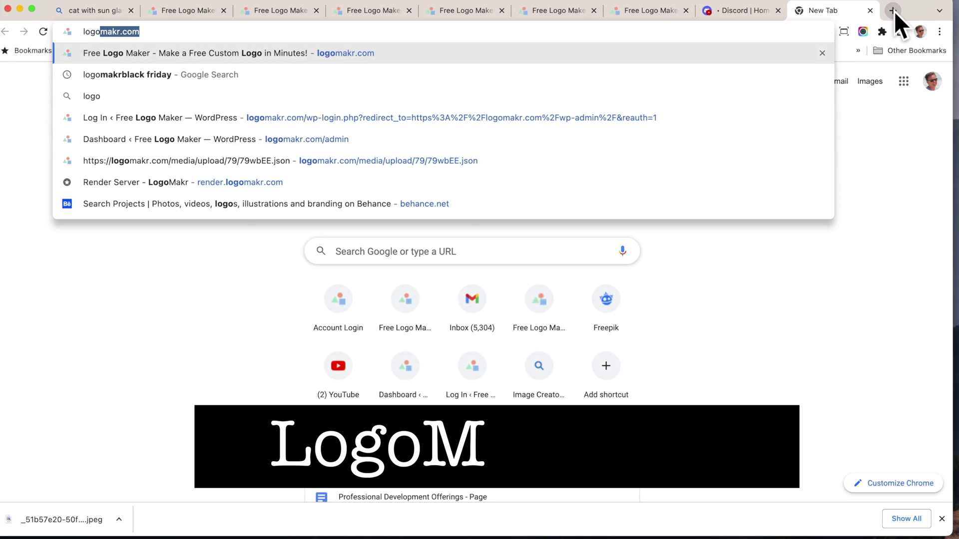
key(Return)
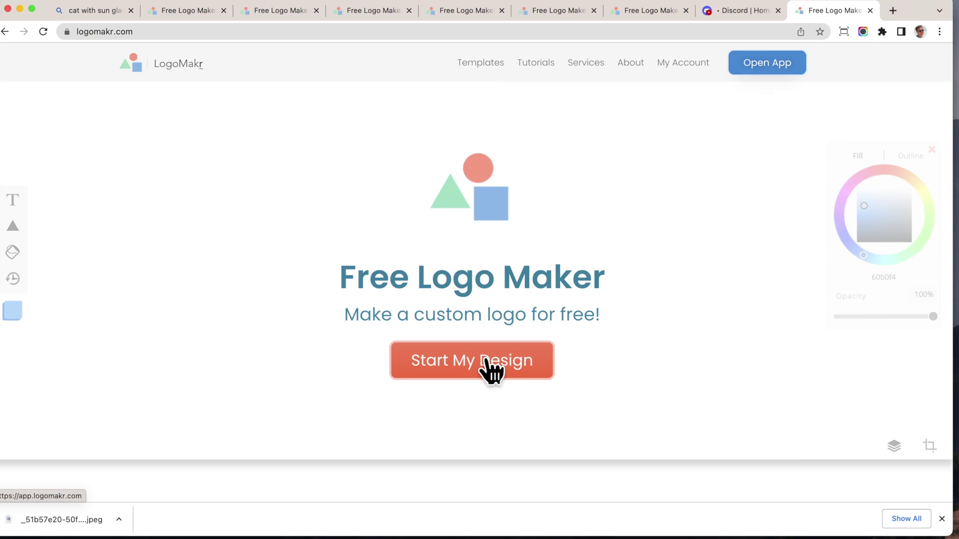
click(491, 371)
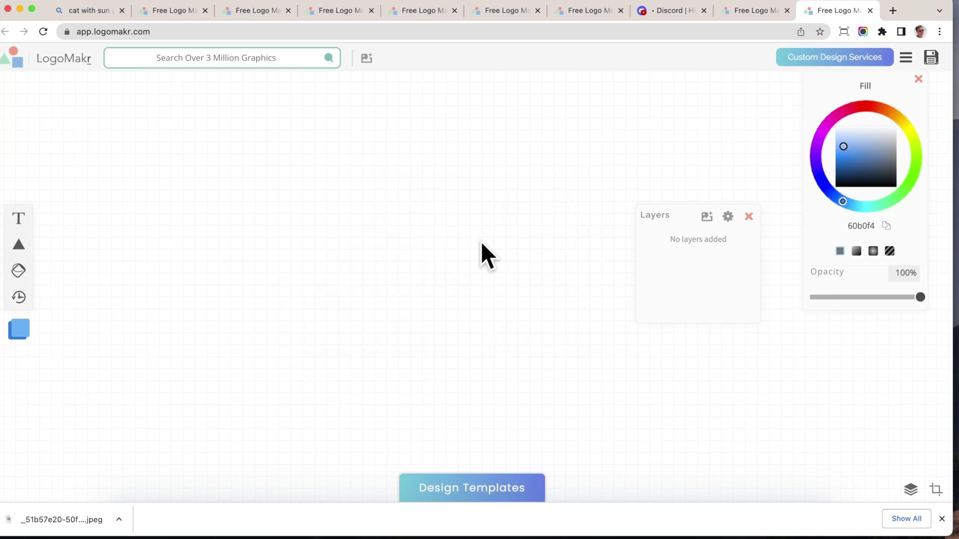
Drop the downloaded cat JPEG onto the canvas, convert it, and crop it to fit the whole cat.
drag(60, 514, 463, 281)
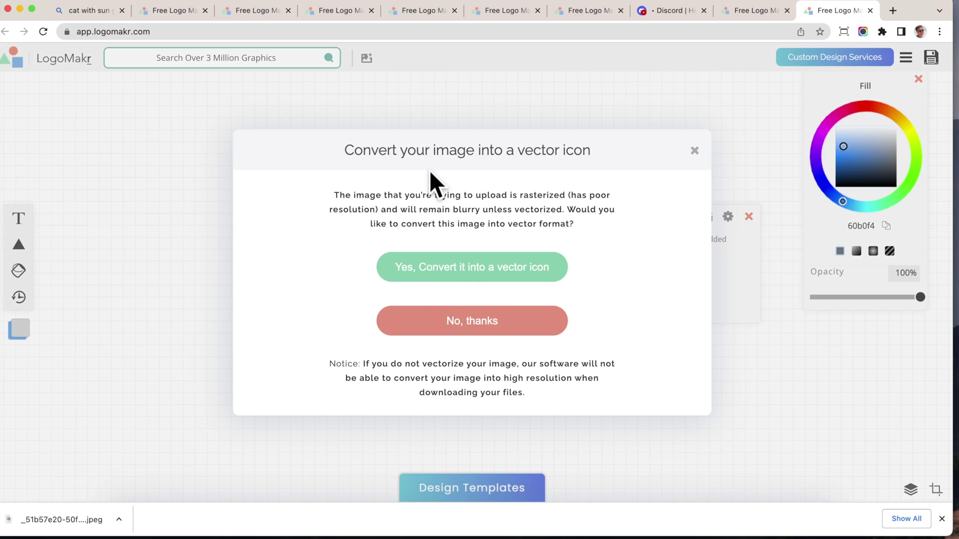
click(495, 285)
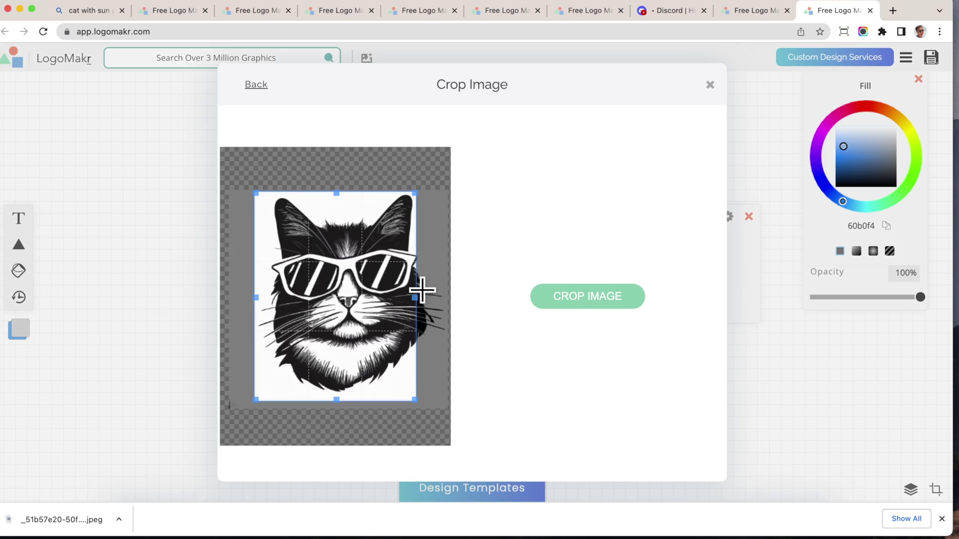
drag(416, 294, 446, 296)
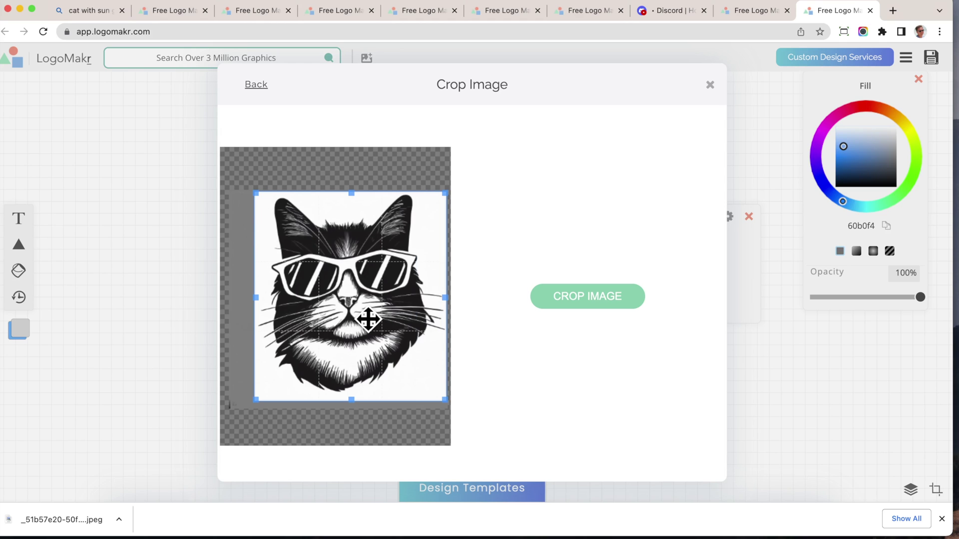
click(565, 302)
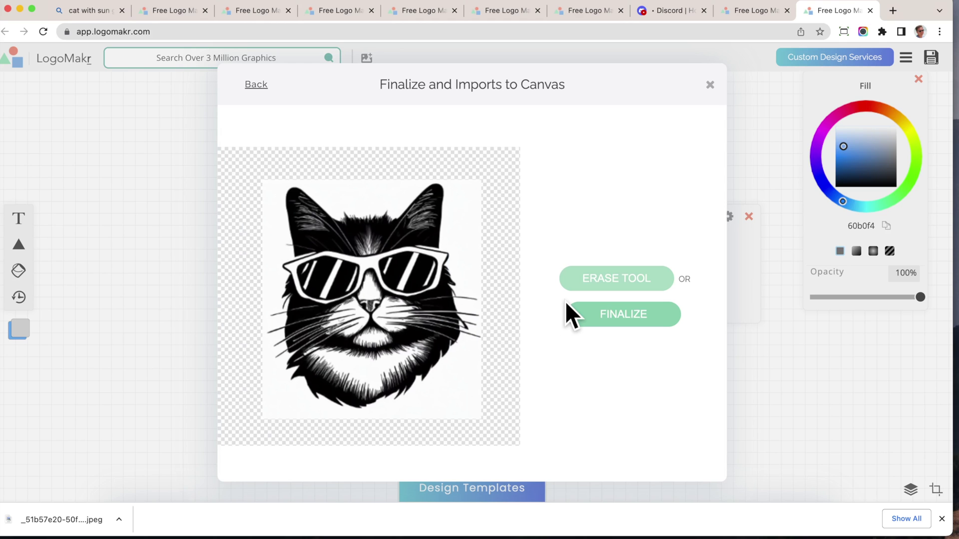
click(622, 315)
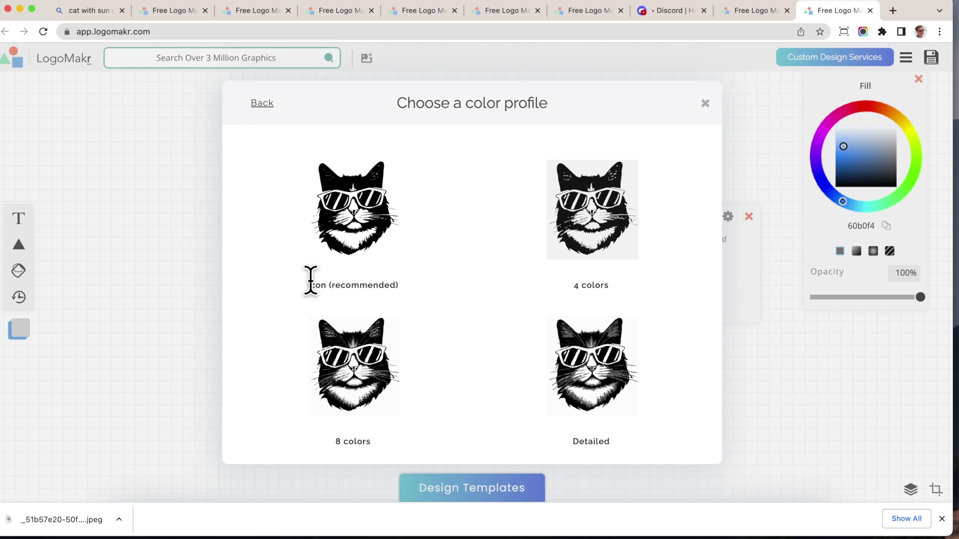
Vectorize the cat with the Icon colour profile and position it on the canvas.
click(352, 233)
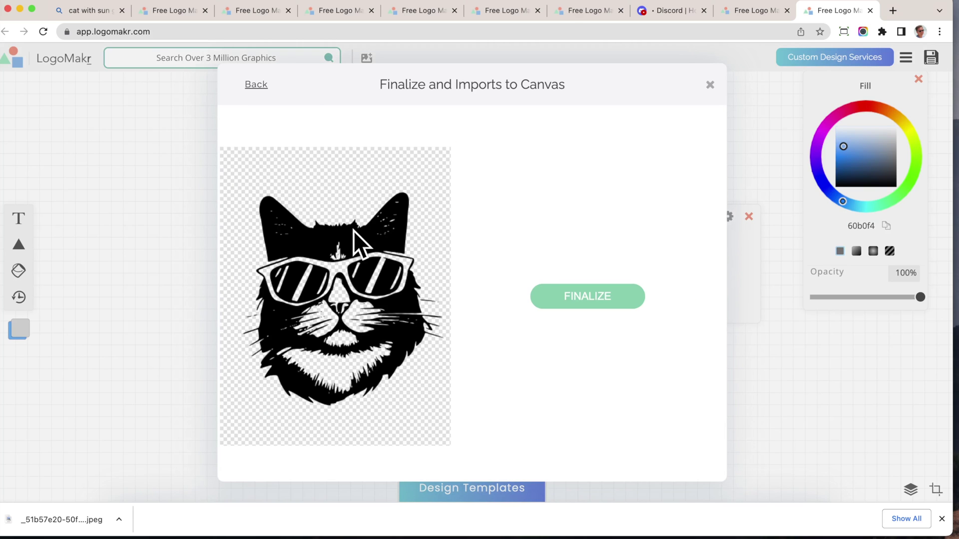
click(588, 300)
drag(482, 297, 395, 260)
Try red and radial gradient fills on the cat, settle on solid 2d0909, and enlarge it.
mouse_move(869, 158)
mouse_down()
mouse_move(856, 165)
mouse_move(856, 143)
mouse_move(858, 157)
mouse_up()
click(871, 251)
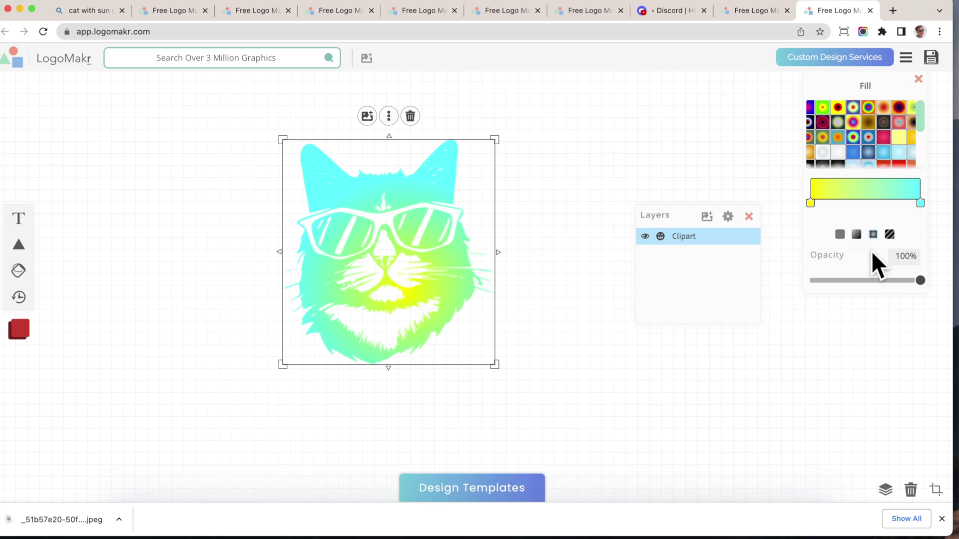
click(862, 158)
click(832, 129)
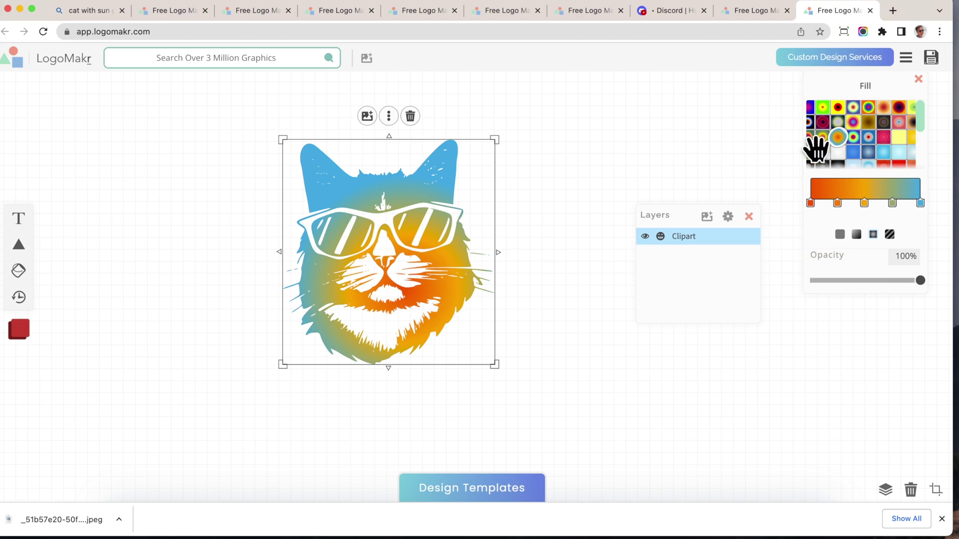
click(840, 234)
drag(854, 160, 856, 179)
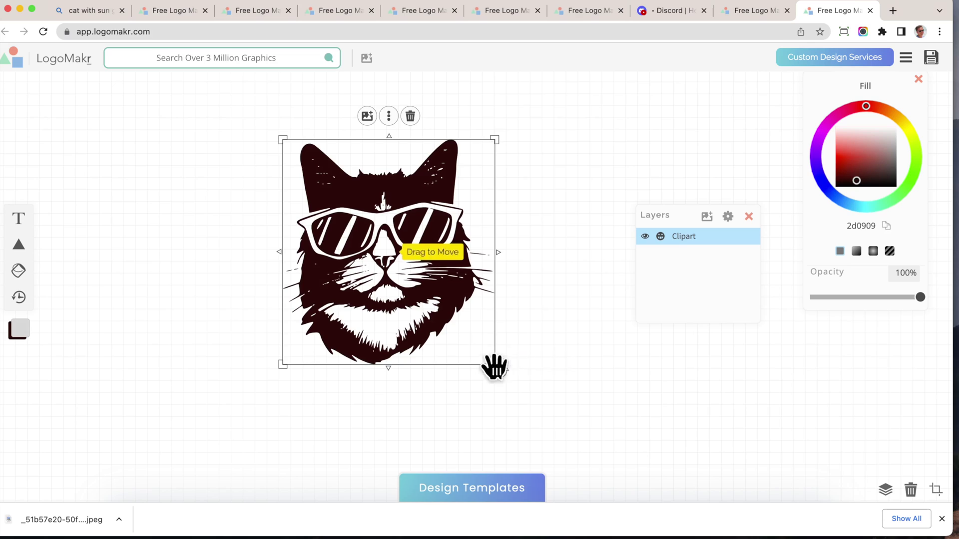
drag(496, 366, 881, 492)
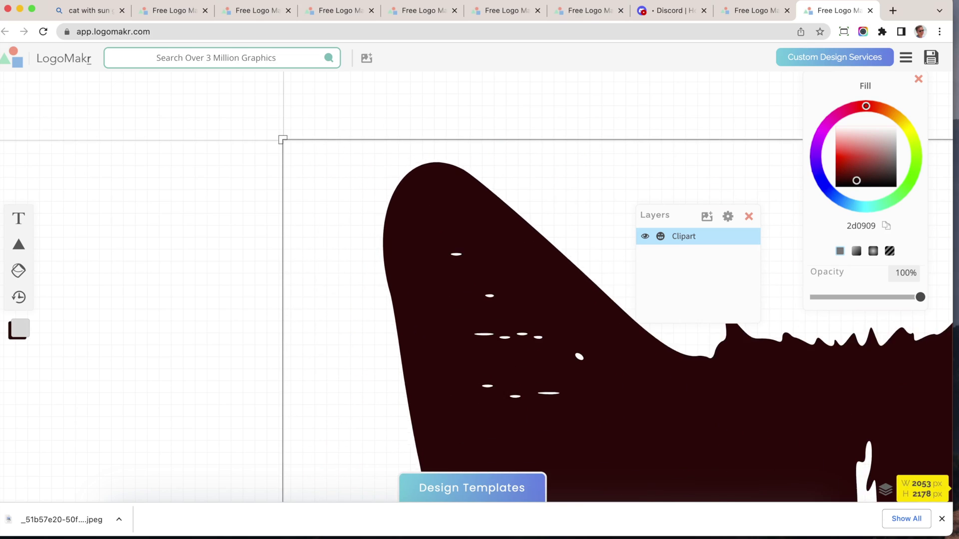
Open the cat JPEG in Preview, zoom in to a pixel close-up, then close it.
click(75, 521)
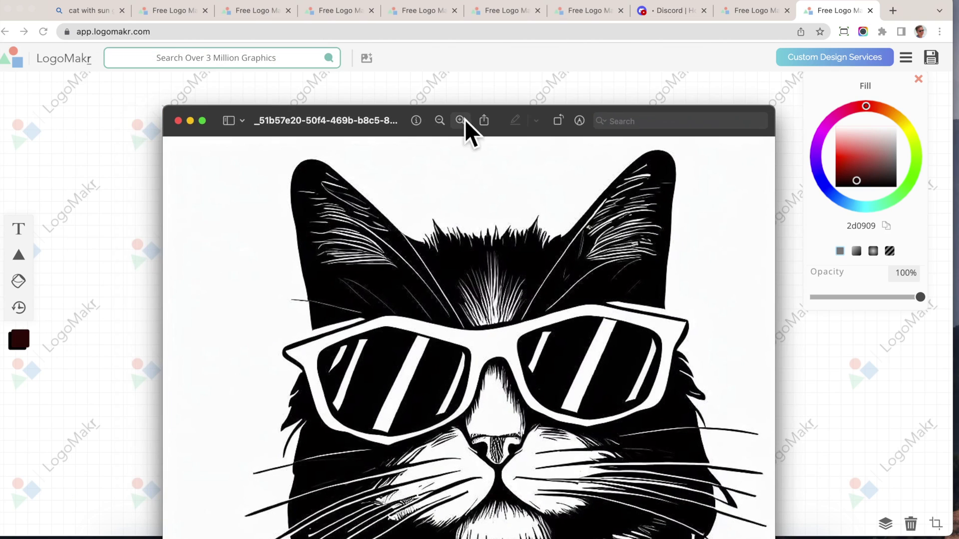
click(465, 121)
click(465, 121)
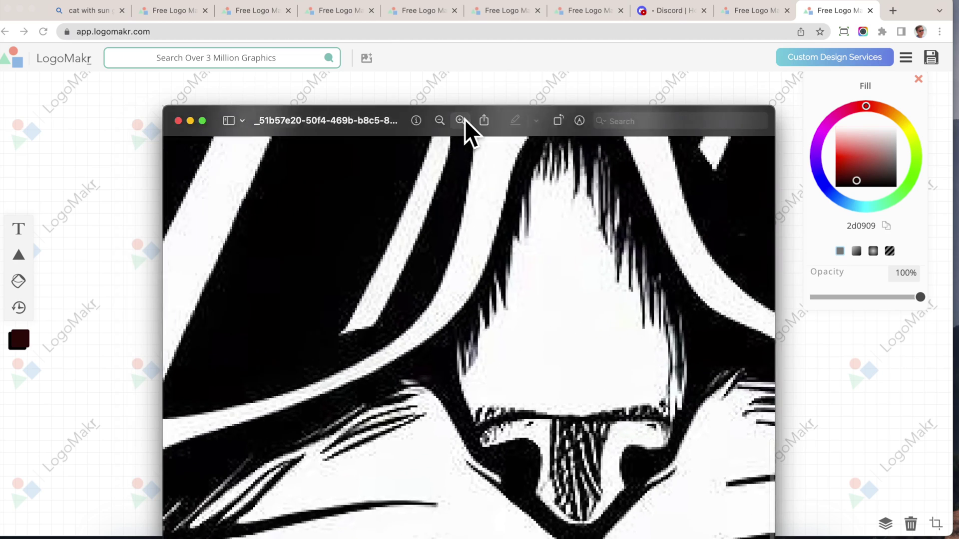
click(465, 121)
click(465, 121)
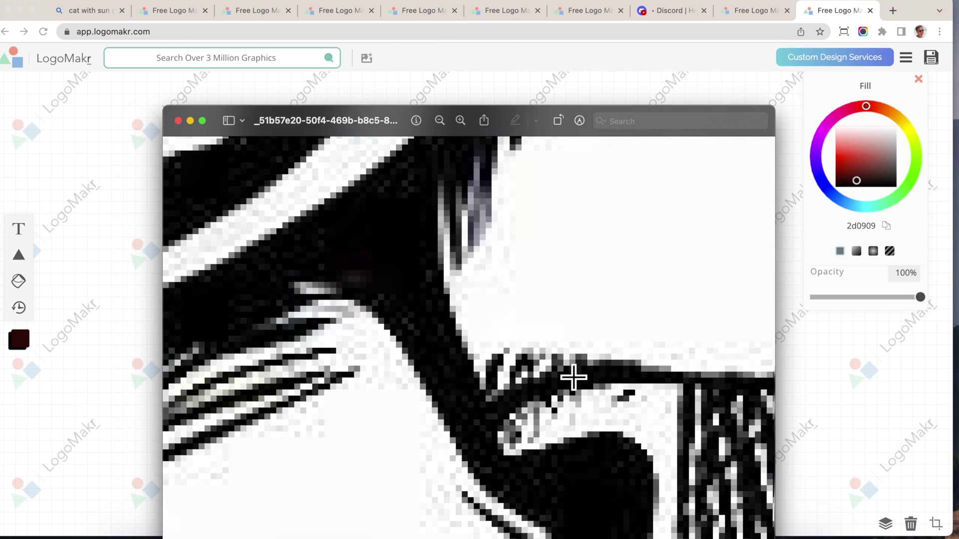
click(177, 121)
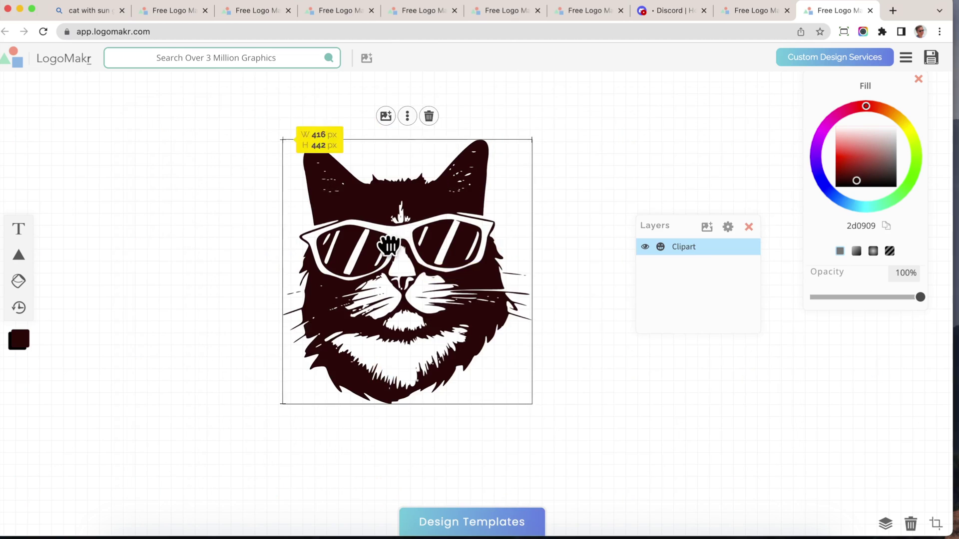
Resize and raise the cat, then add the text '180 CATS' below it.
mouse_move(531, 406)
mouse_down()
mouse_move(887, 520)
mouse_move(542, 395)
mouse_up()
drag(778, 421, 428, 186)
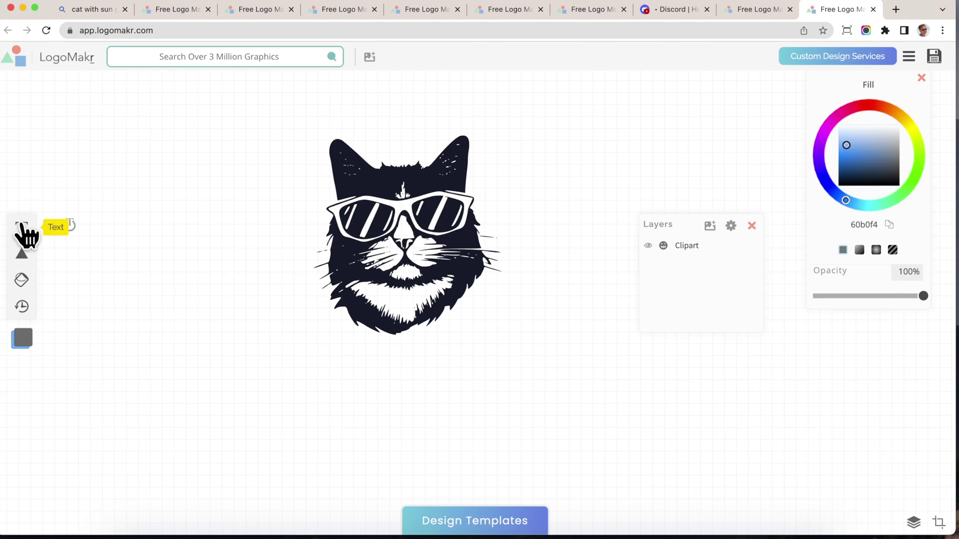
click(22, 228)
drag(445, 261, 393, 331)
text(180)
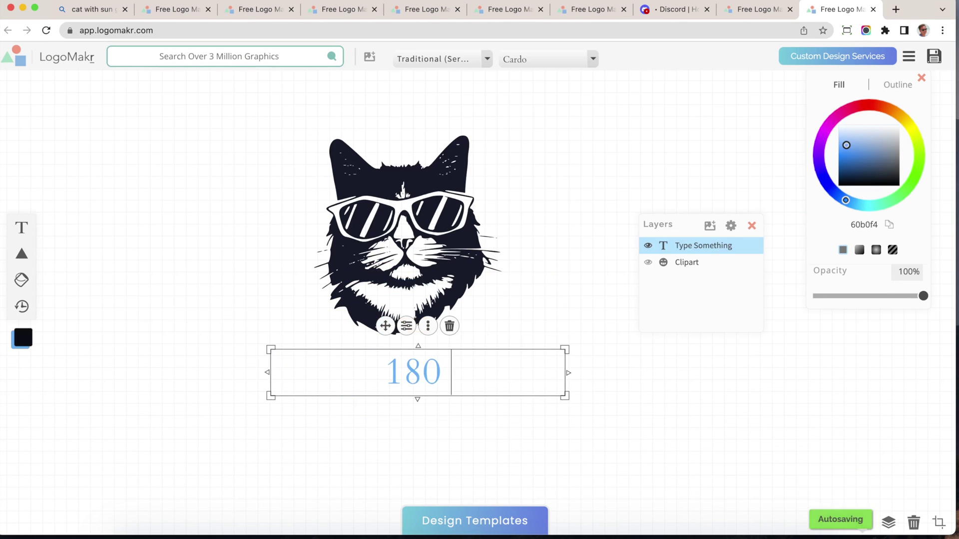
text( CATS)
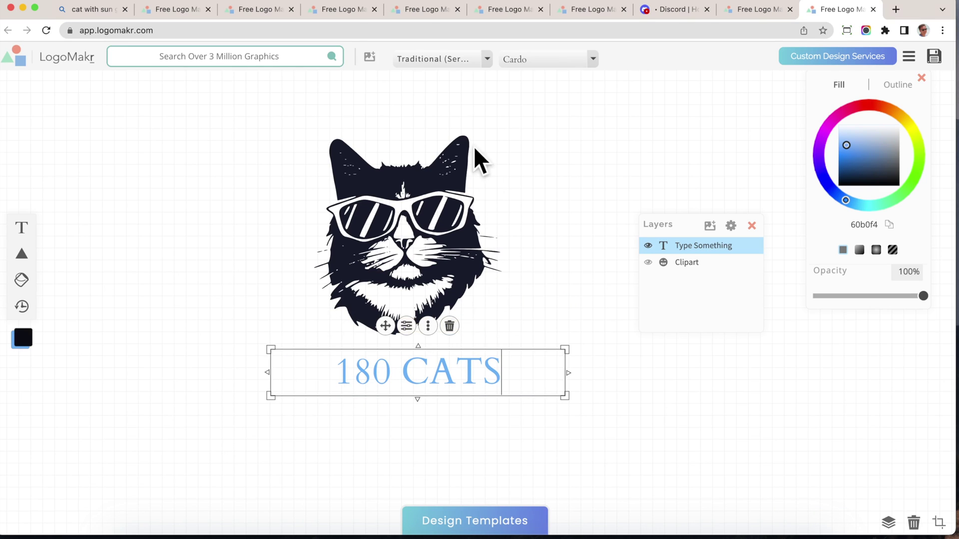
Set the 180 CATS text in the serif font Alfa Slab One.
click(467, 63)
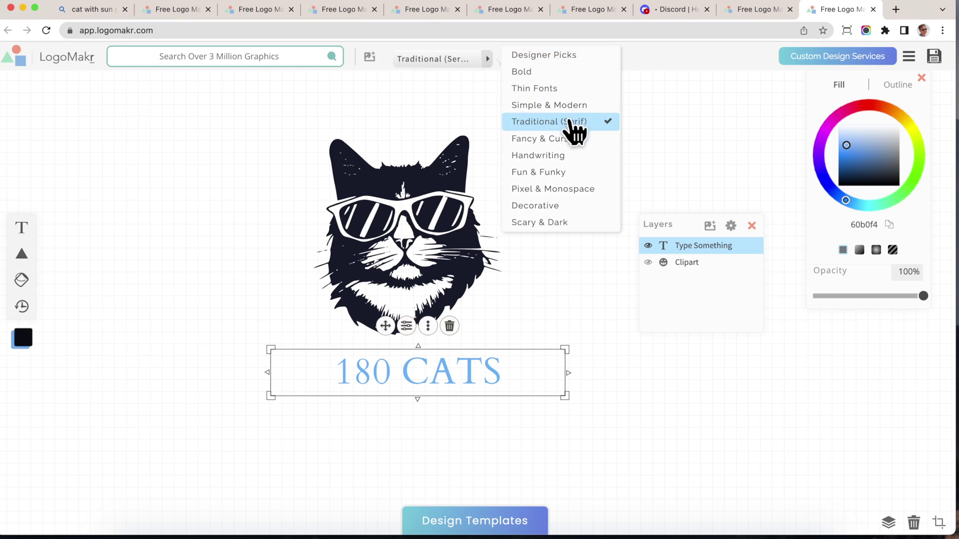
click(532, 60)
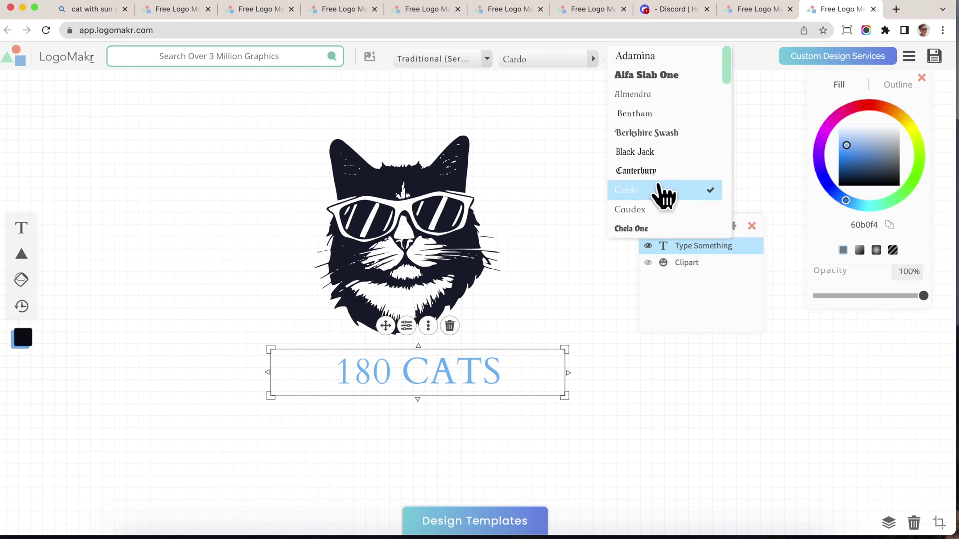
click(677, 76)
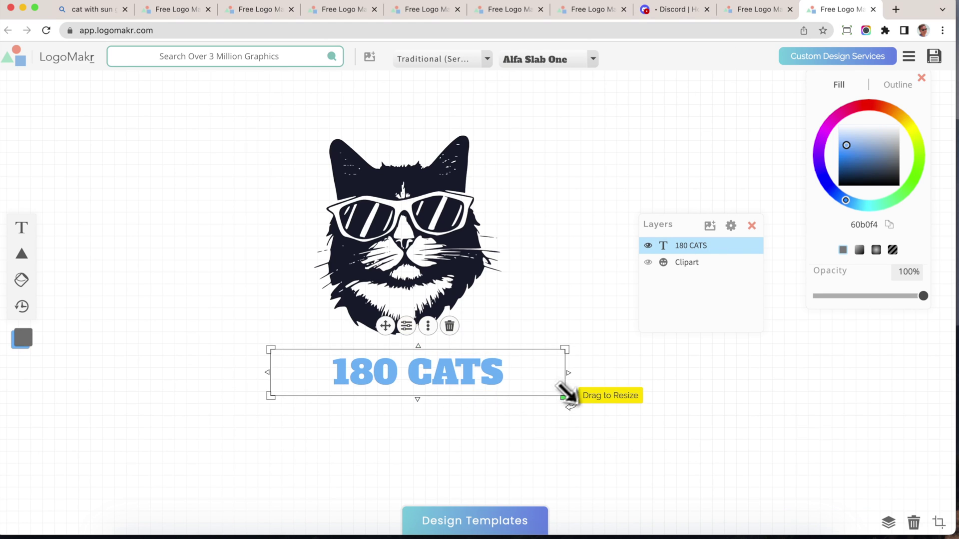
Resize the 180 CATS heading, centre it under the cat, and colour it dark blue 204a6e.
drag(563, 397, 503, 407)
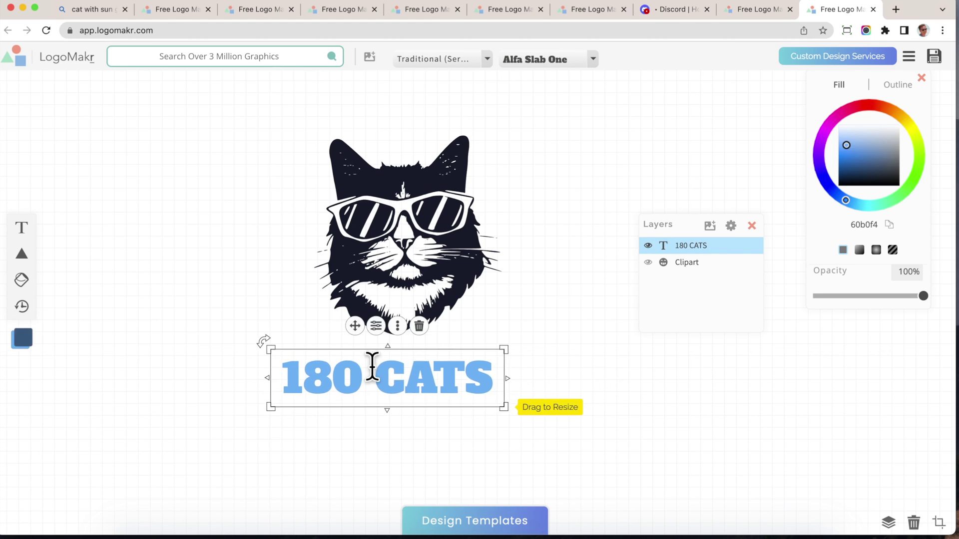
mouse_move(354, 325)
mouse_down()
mouse_move(368, 315)
mouse_move(368, 323)
mouse_up()
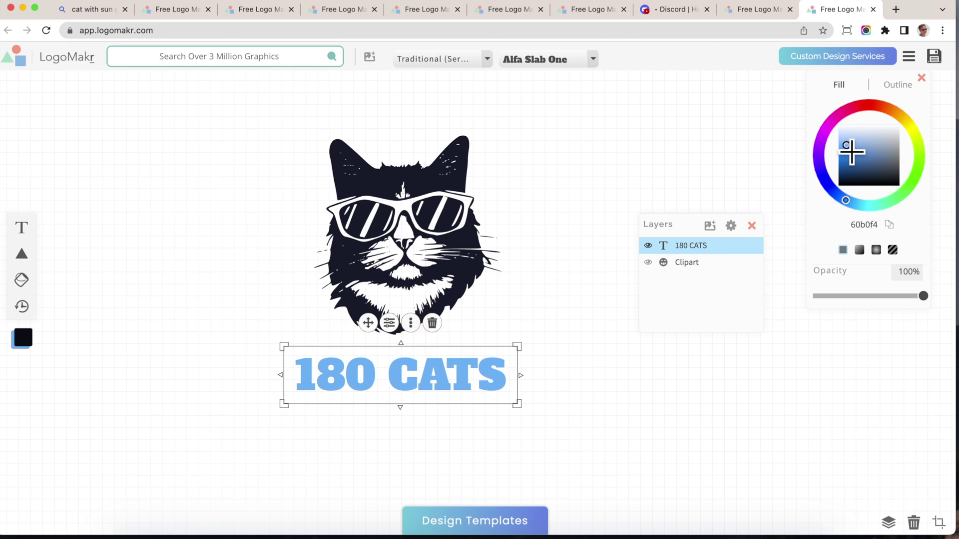
drag(852, 151, 862, 169)
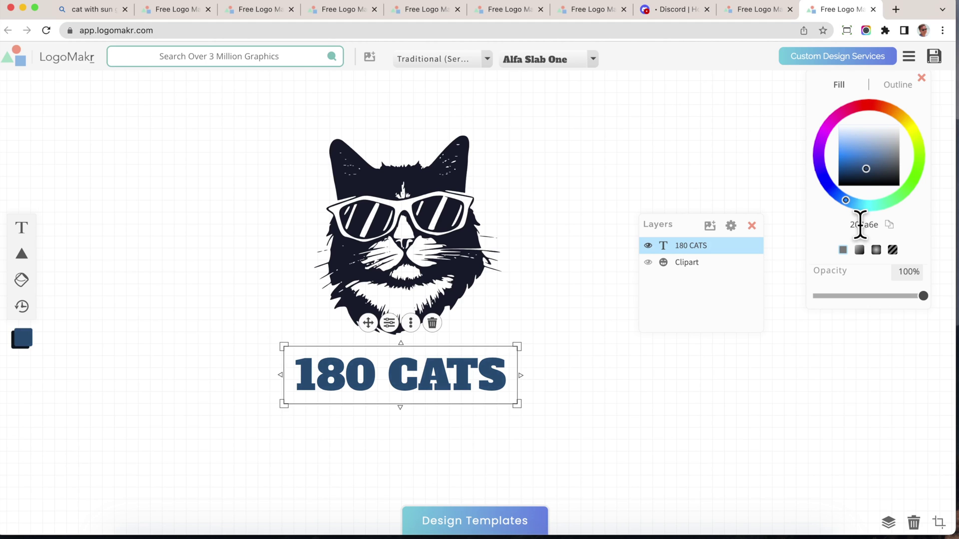
Copy the 204a6e hex code and paste it into the cat clipart's fill.
click(890, 225)
click(452, 240)
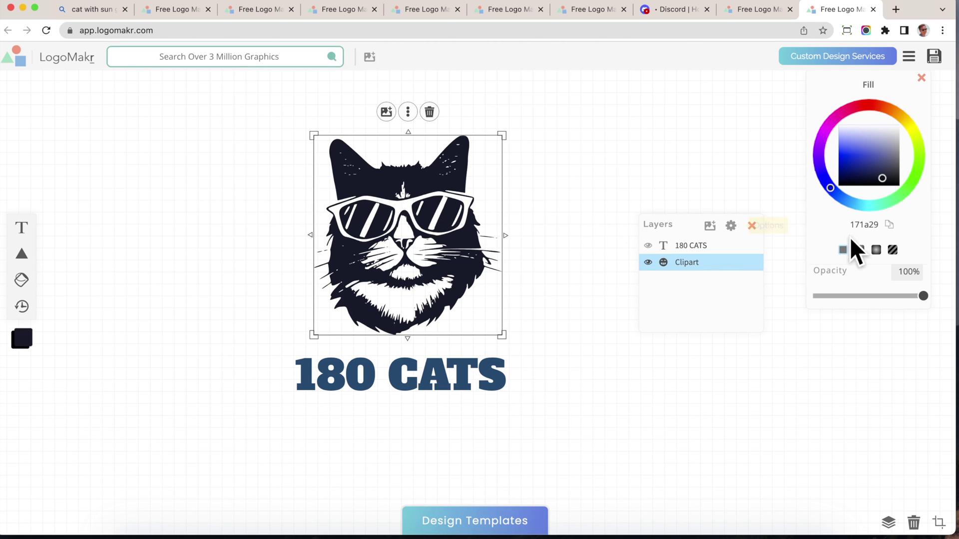
key(super+v)
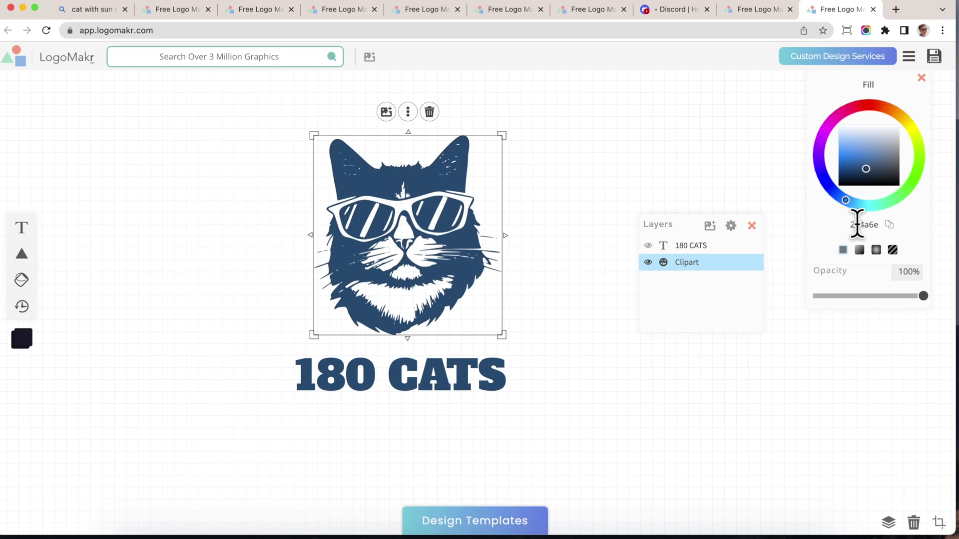
click(450, 407)
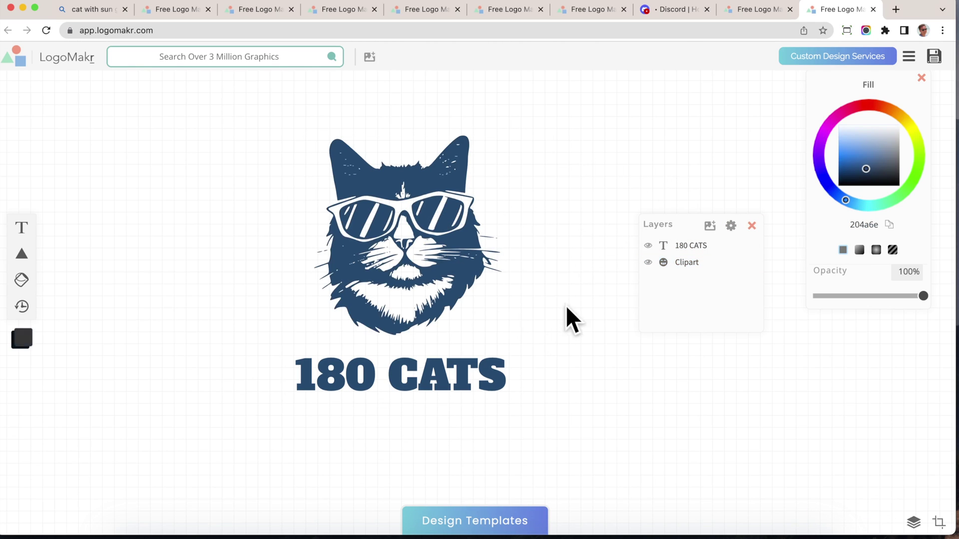
Add a circle shape over the cat and move it behind the cat in the layers.
click(475, 374)
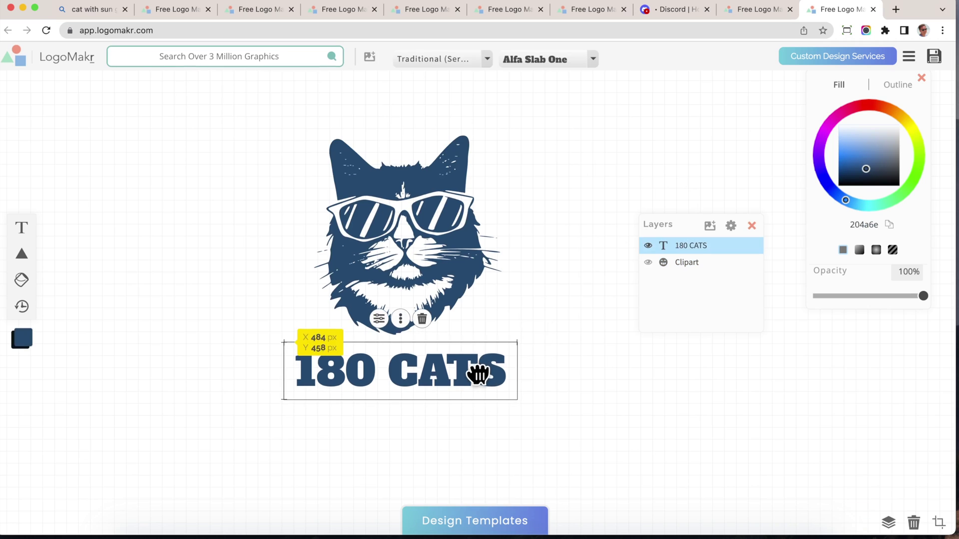
click(576, 190)
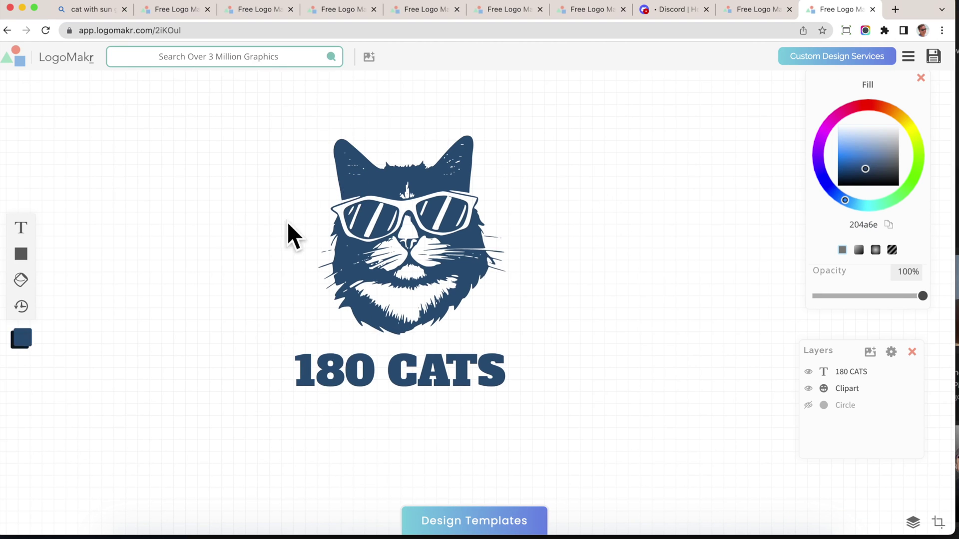
mouse_move(19, 272)
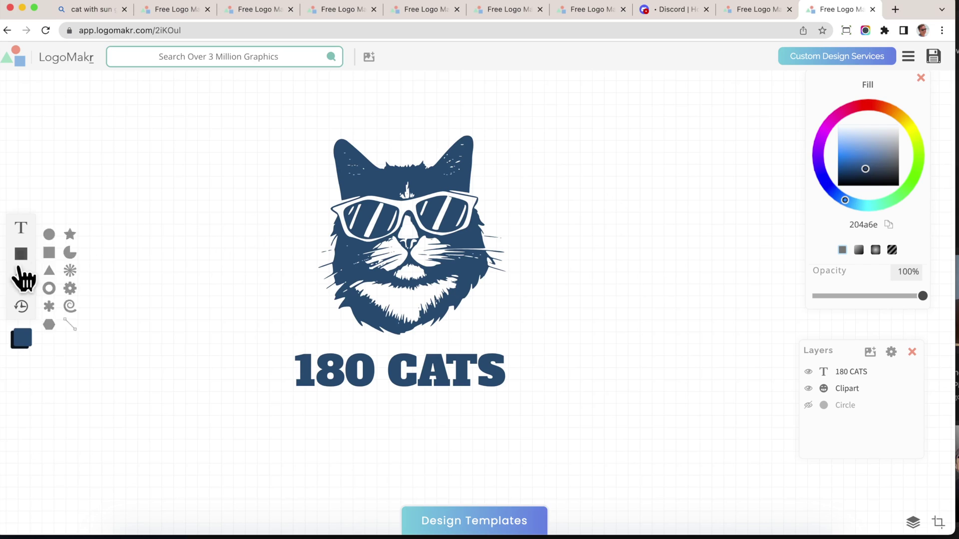
click(49, 235)
mouse_move(449, 300)
mouse_down()
mouse_move(345, 213)
mouse_move(511, 350)
mouse_move(445, 293)
mouse_up()
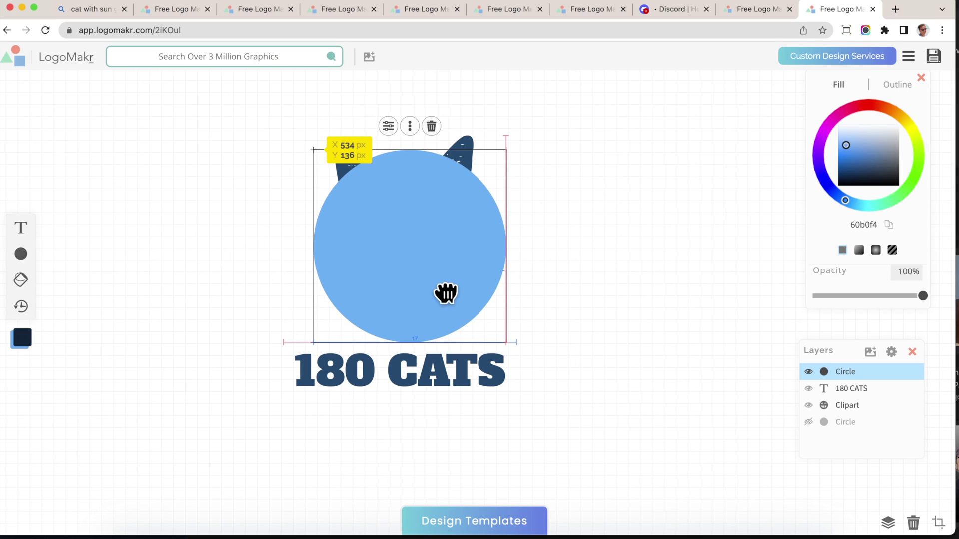
drag(839, 349, 735, 350)
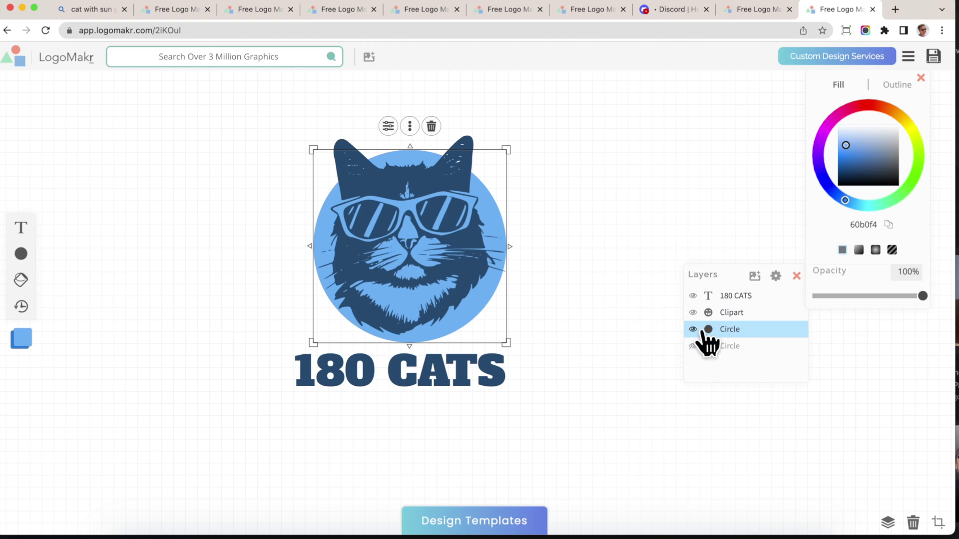
Give the circle a light blue-to-green radial gradient fill, toggling its visibility to compare.
mouse_move(867, 152)
mouse_down()
mouse_move(864, 160)
mouse_move(866, 152)
mouse_up()
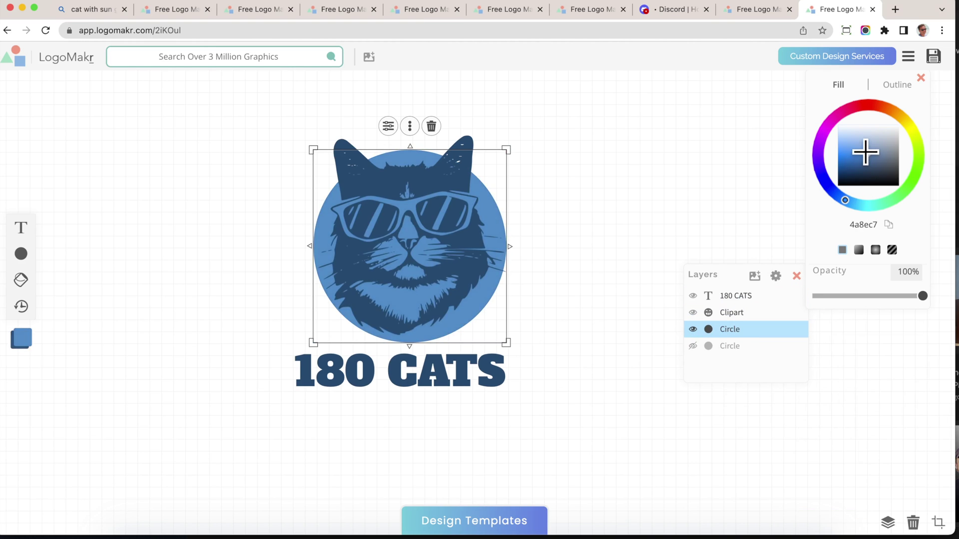
click(876, 250)
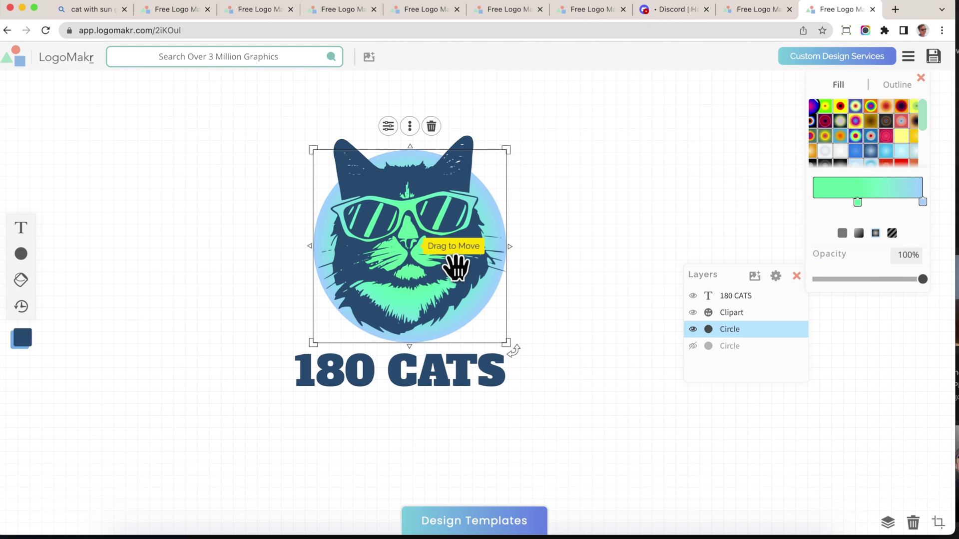
click(693, 329)
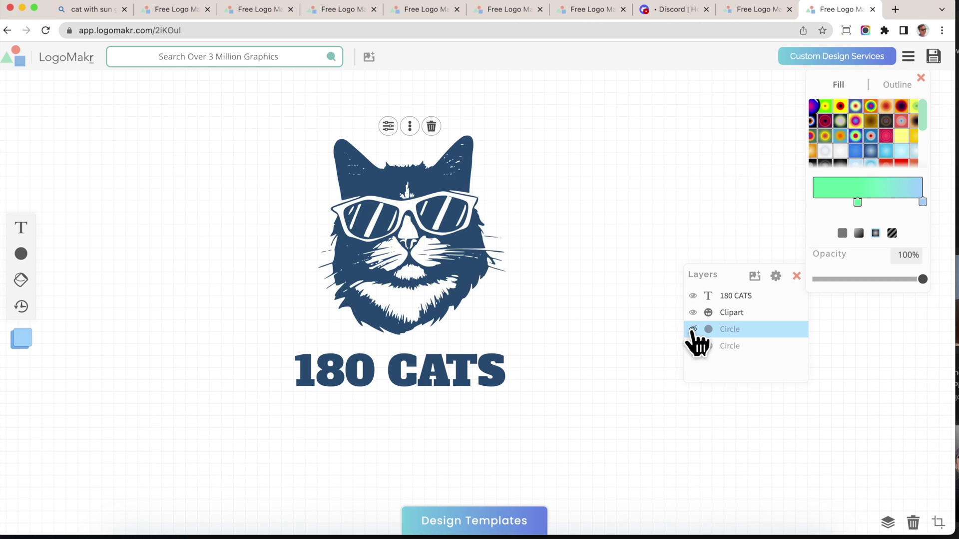
click(693, 329)
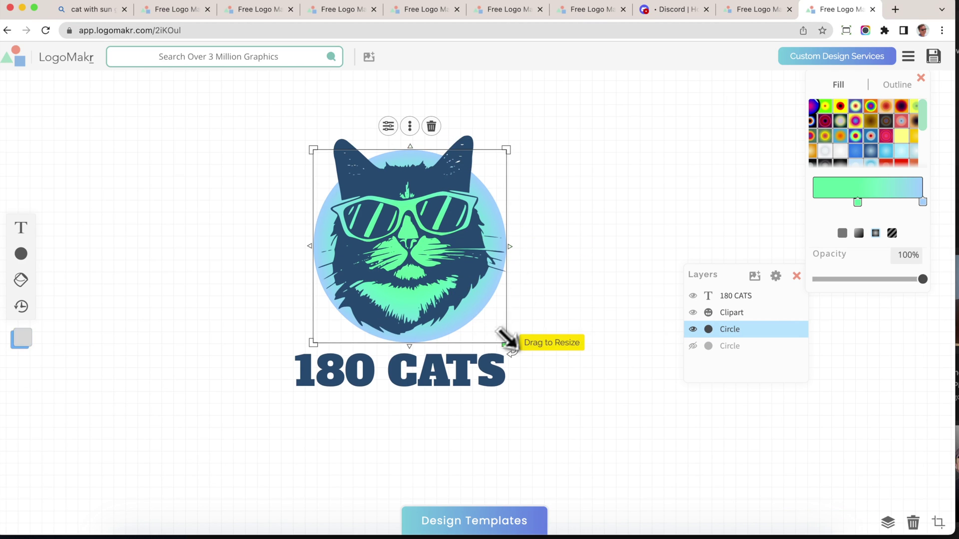
Outline the gradient circle in dark blue 1e5e94 at 13px, then deselect and toggle its visibility to preview.
click(899, 85)
click(855, 155)
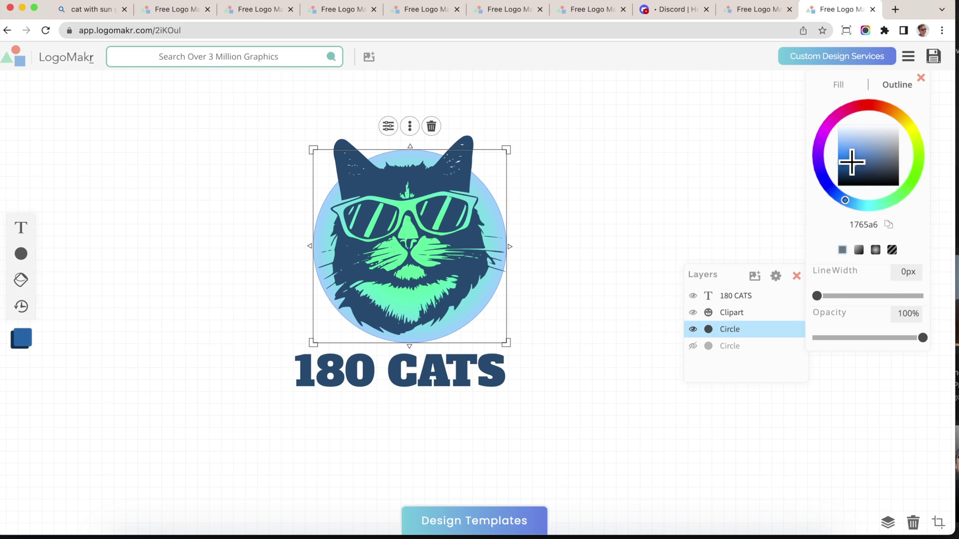
drag(817, 295, 843, 296)
click(853, 161)
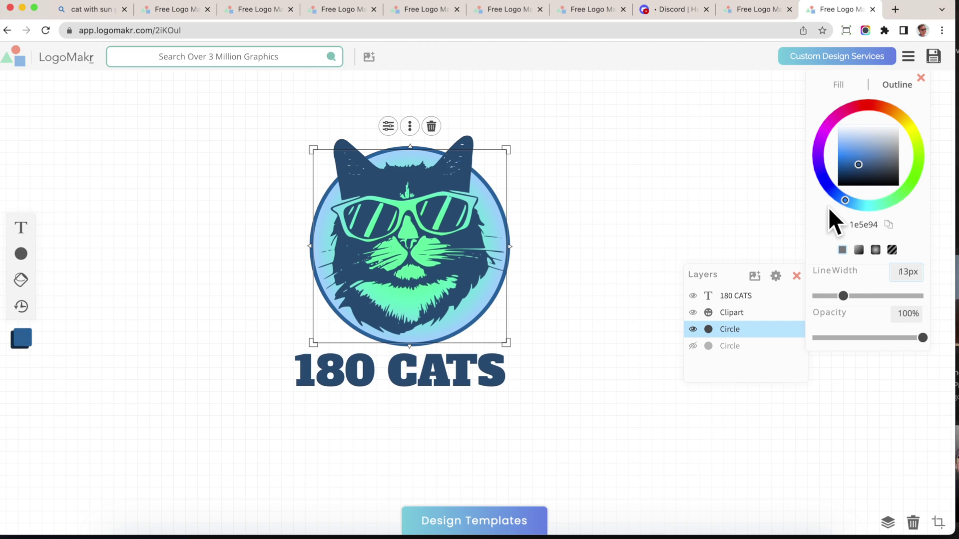
click(598, 202)
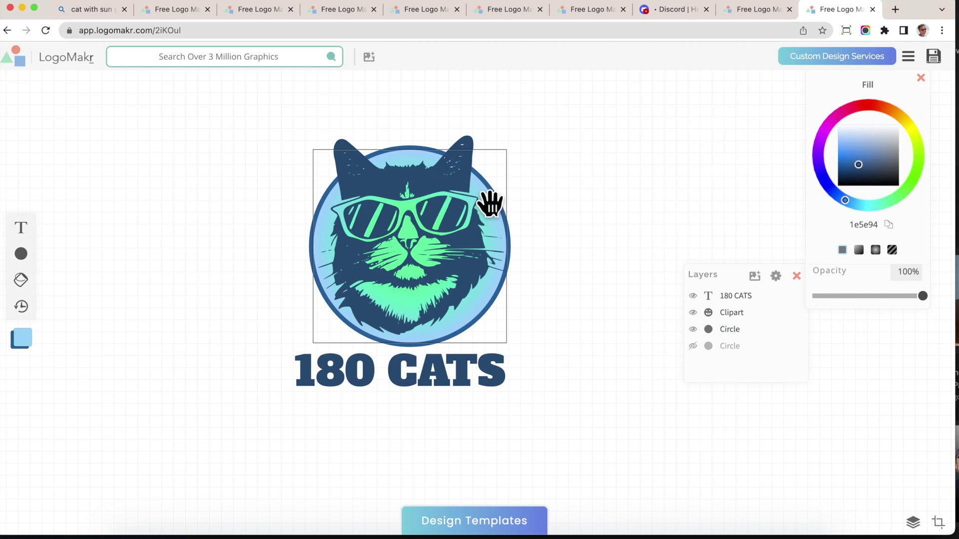
click(694, 329)
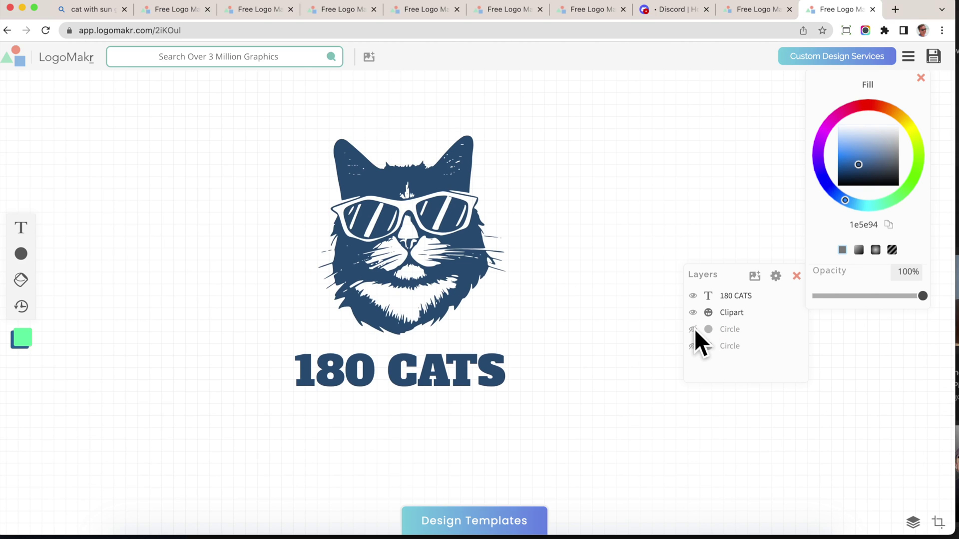
click(694, 330)
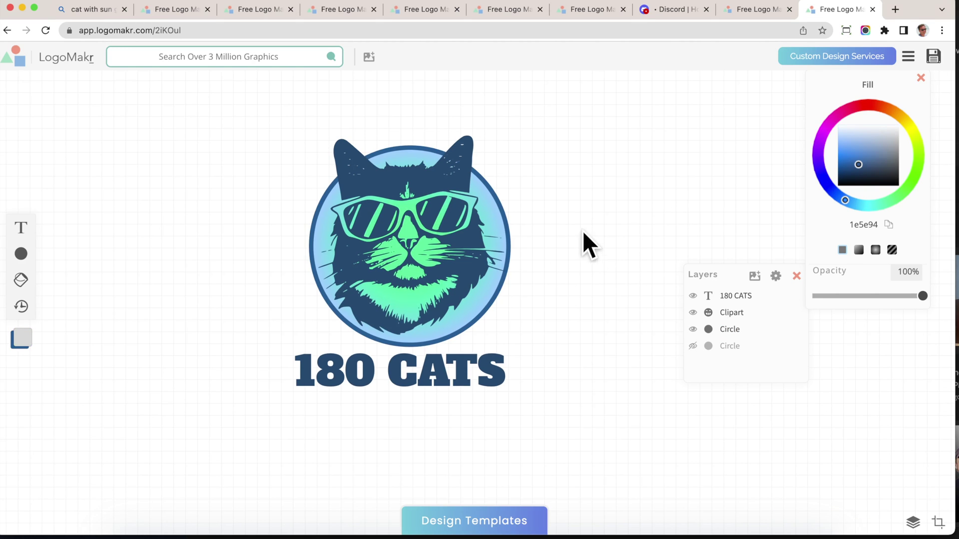
Add a square over the cat, enlarge it to cover the logo, and fill it greyish blue.
click(21, 255)
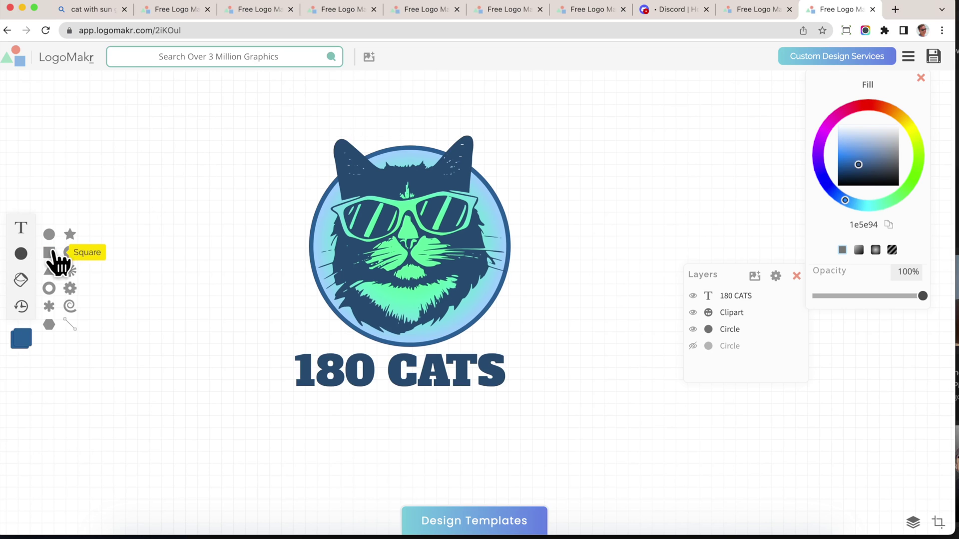
drag(54, 262, 600, 428)
drag(503, 364, 477, 374)
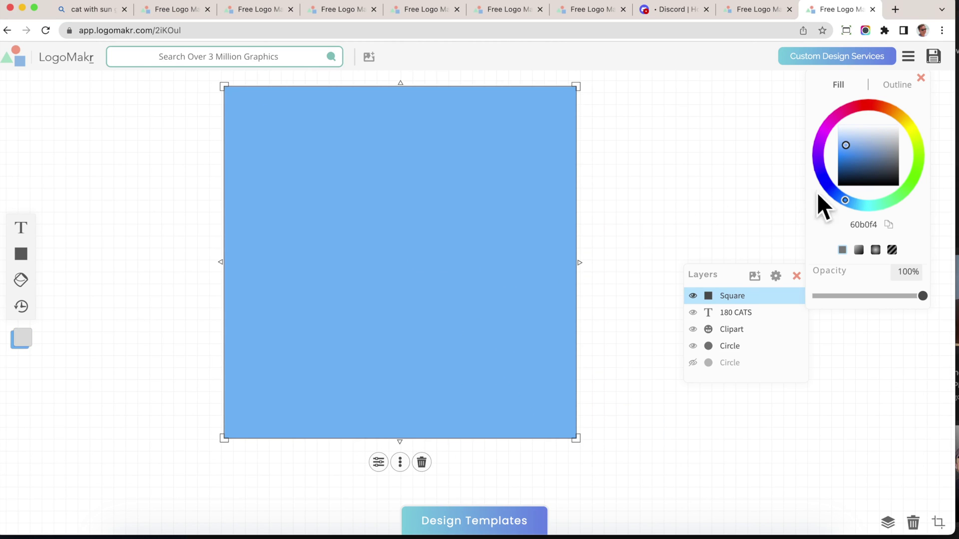
mouse_move(872, 150)
mouse_down()
mouse_move(874, 131)
mouse_move(889, 146)
mouse_move(873, 142)
mouse_up()
Move the Square layer below the Circle layers so it sits behind the badge and title.
right_click(474, 163)
click(432, 180)
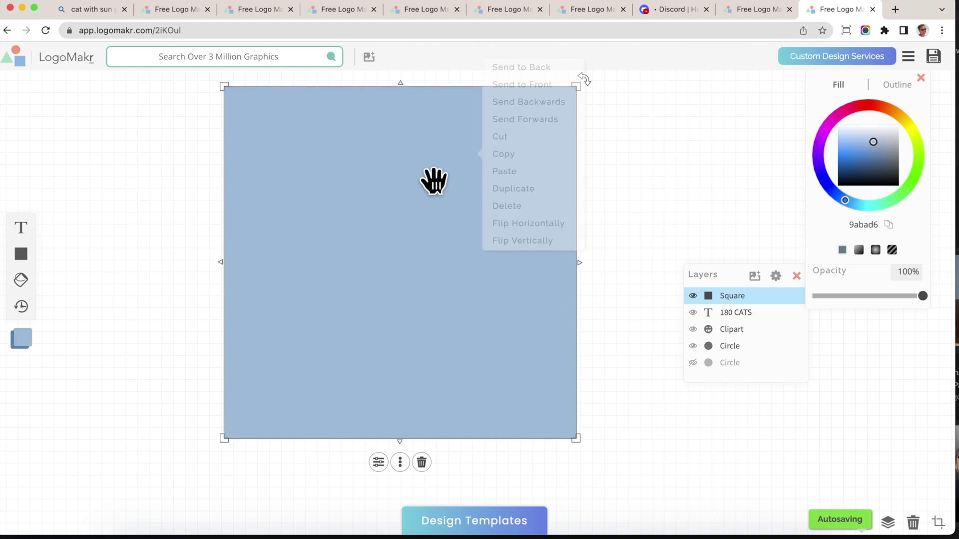
drag(733, 297, 734, 362)
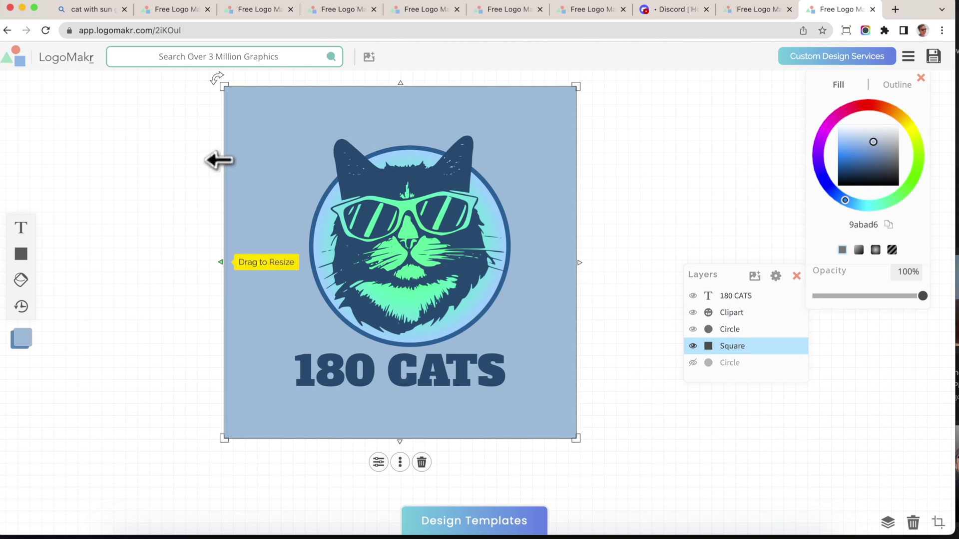
Round the square's corners to about 21% and give it a thin periwinkle outline.
click(379, 462)
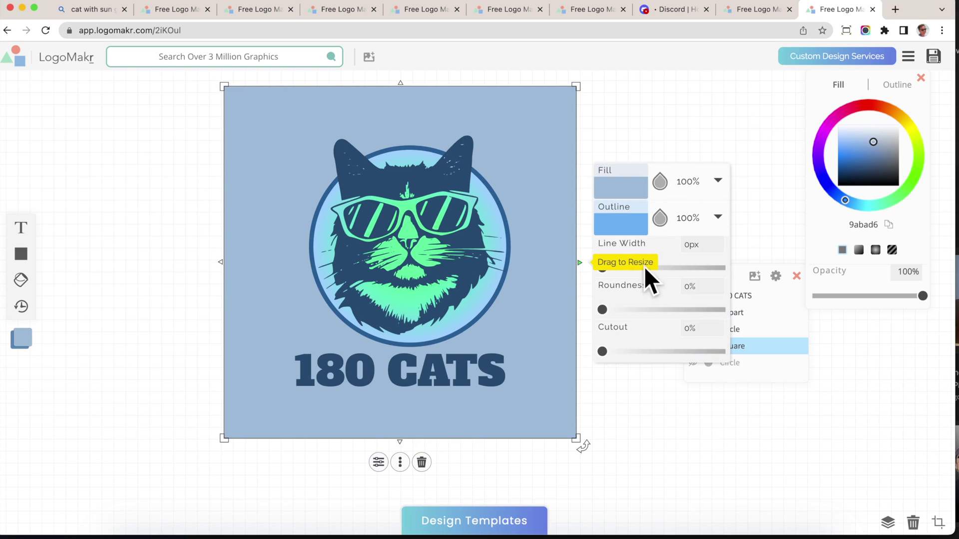
drag(602, 309, 627, 310)
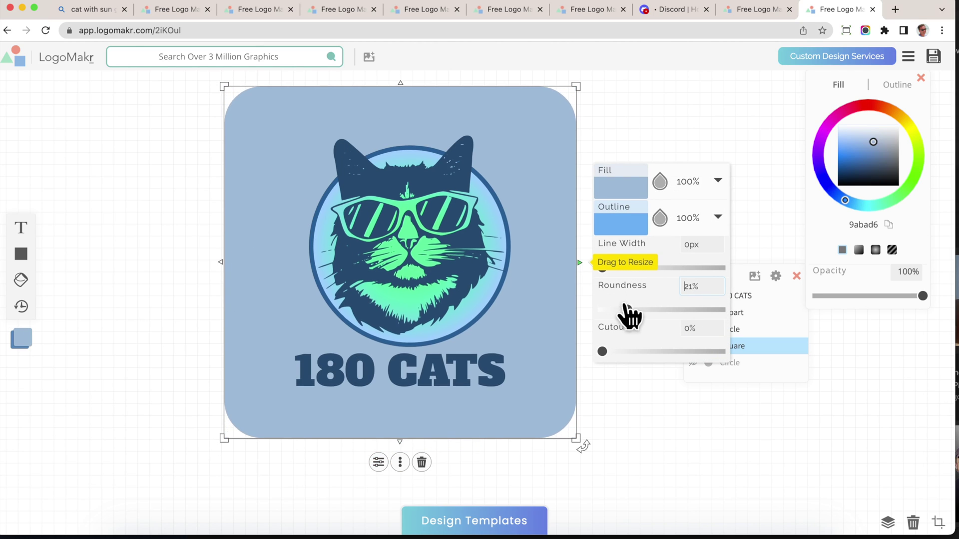
click(627, 227)
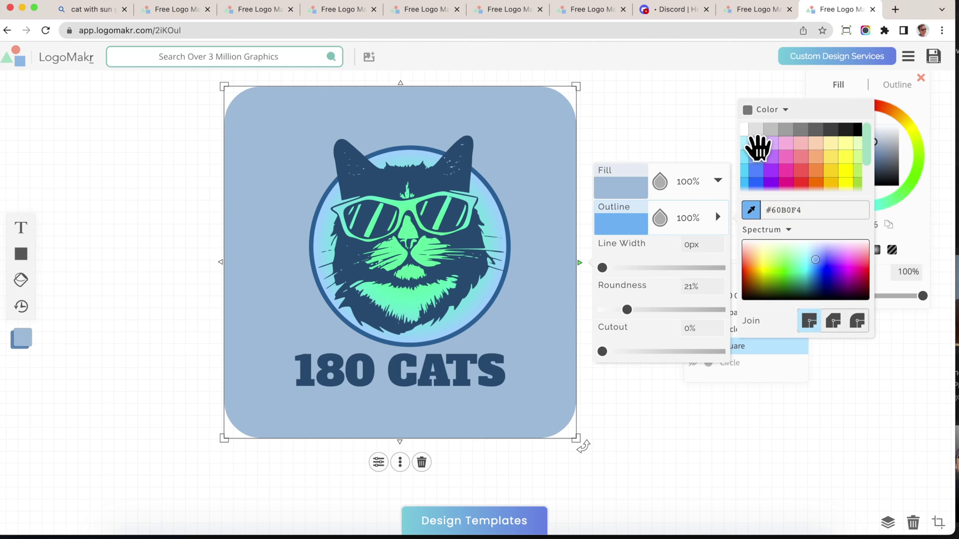
click(756, 143)
drag(603, 267, 636, 270)
Set the square's fill to light blue and its outline to bright blue 00a6ff at 11px, then nudge it.
click(867, 165)
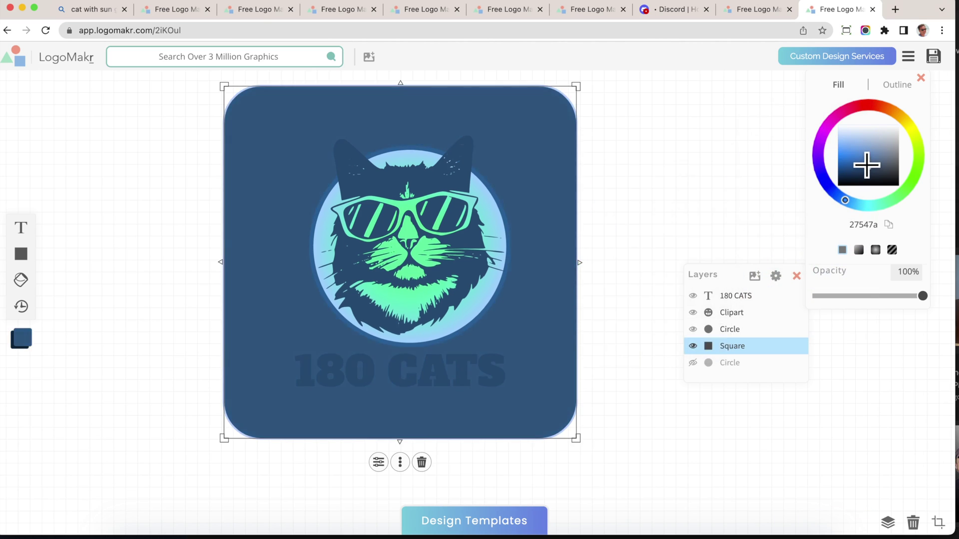
drag(866, 165, 867, 139)
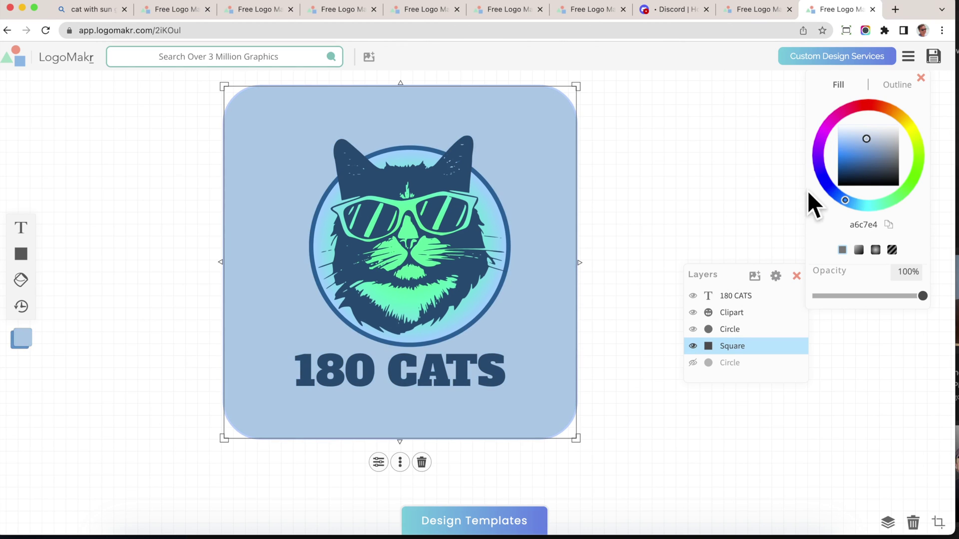
click(897, 84)
click(856, 146)
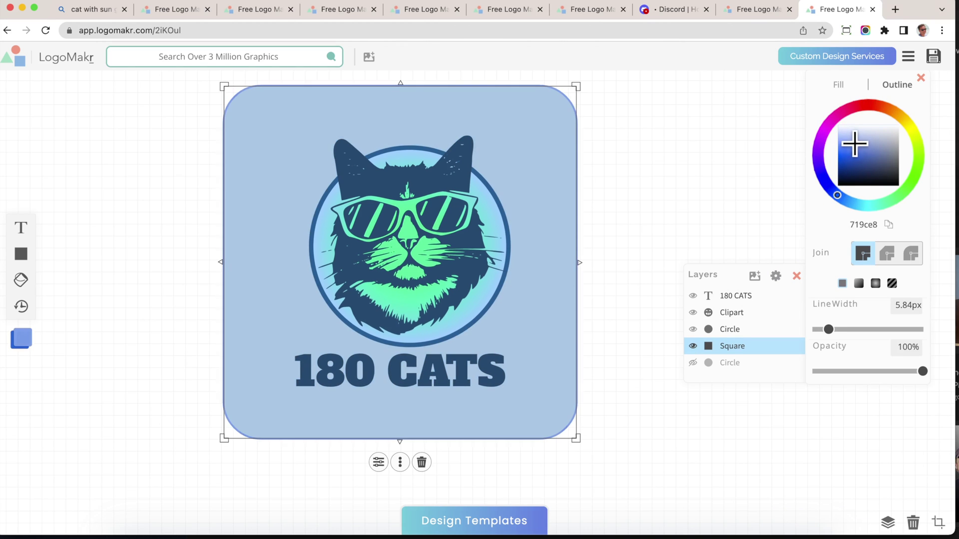
drag(842, 198, 840, 207)
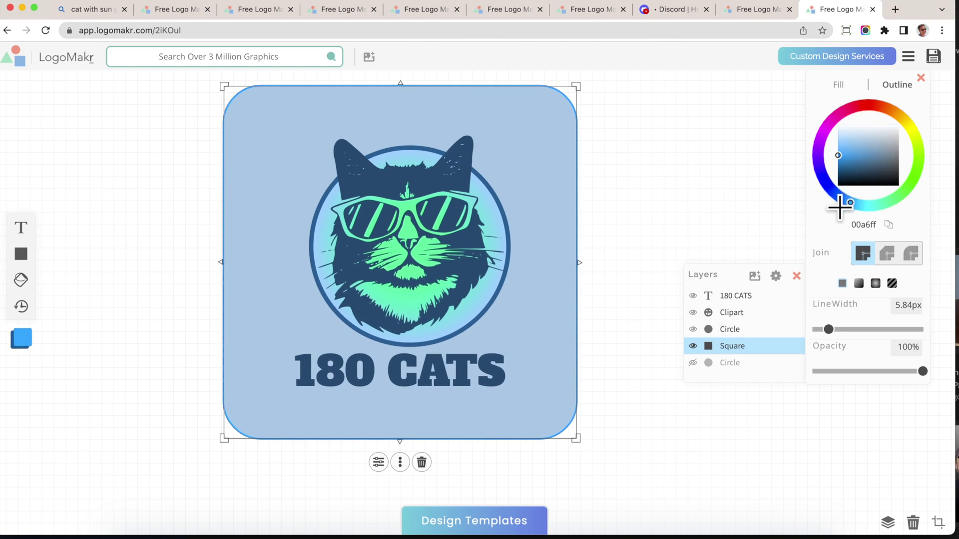
click(840, 329)
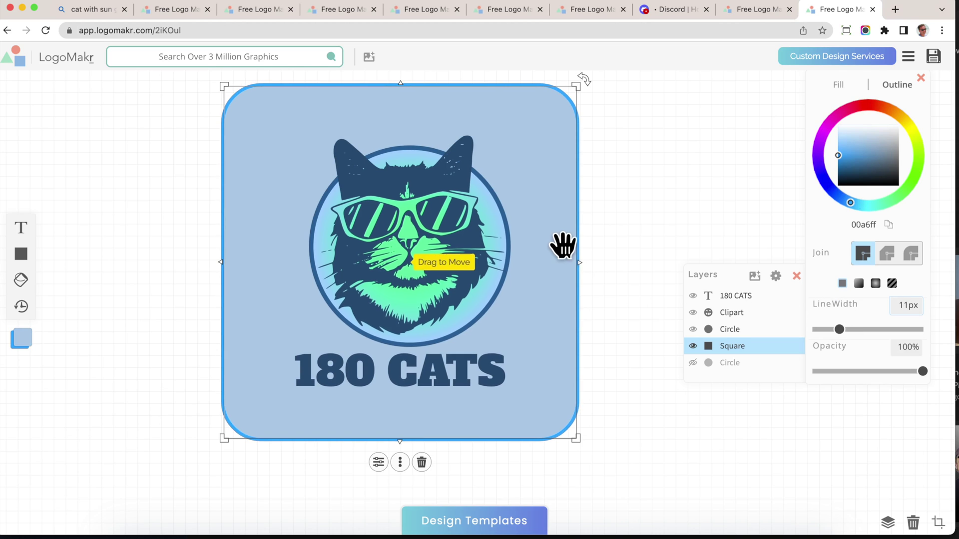
drag(555, 240, 564, 250)
click(681, 232)
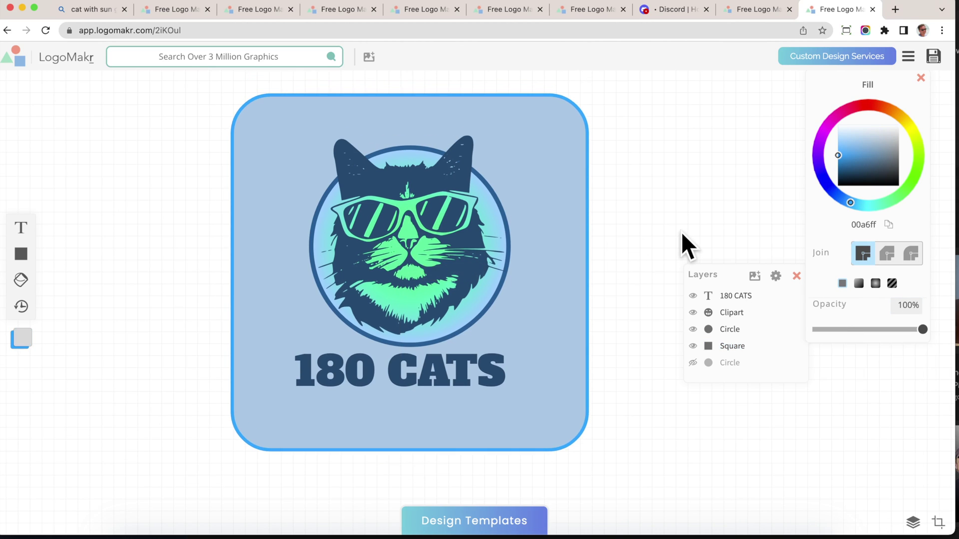
click(567, 250)
Make the square's fill paler, to d4e6f6.
drag(859, 134, 858, 131)
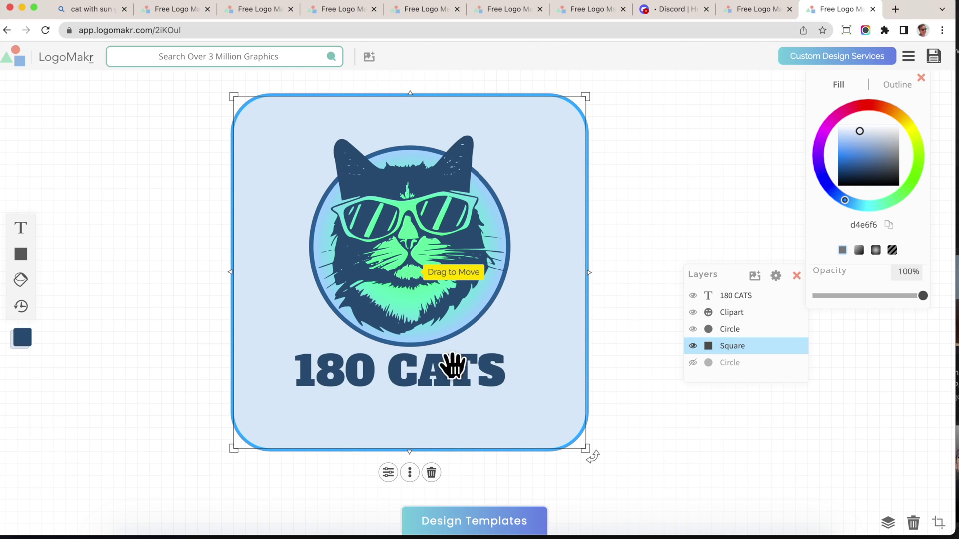
click(389, 378)
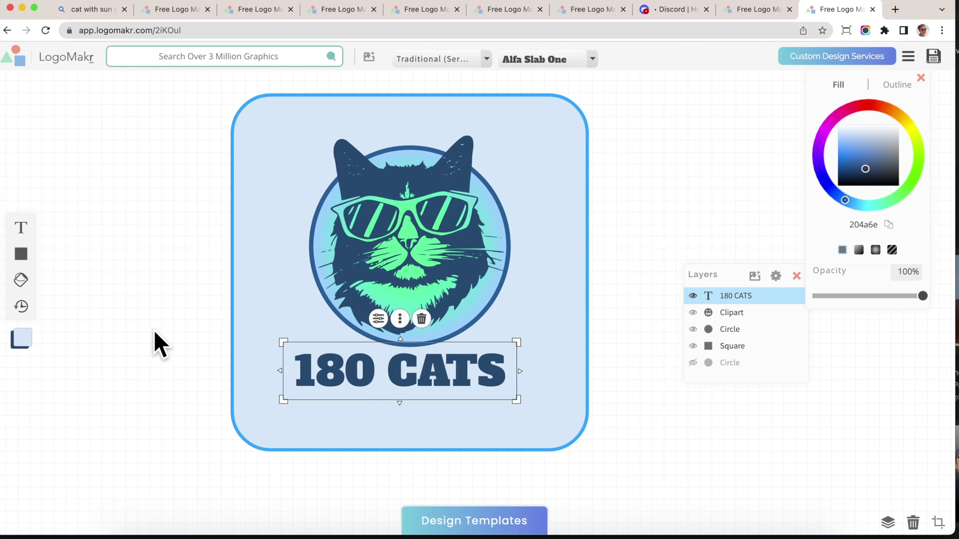
click(103, 318)
Add a 'TAGLINE GOES HERE' text layer near the bottom of the square.
click(23, 229)
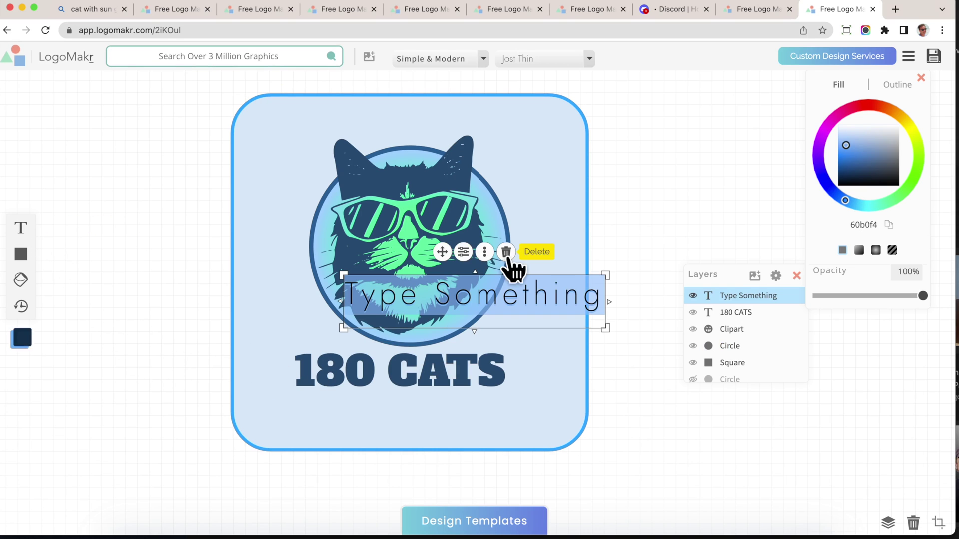
drag(440, 253, 370, 371)
text(TA)
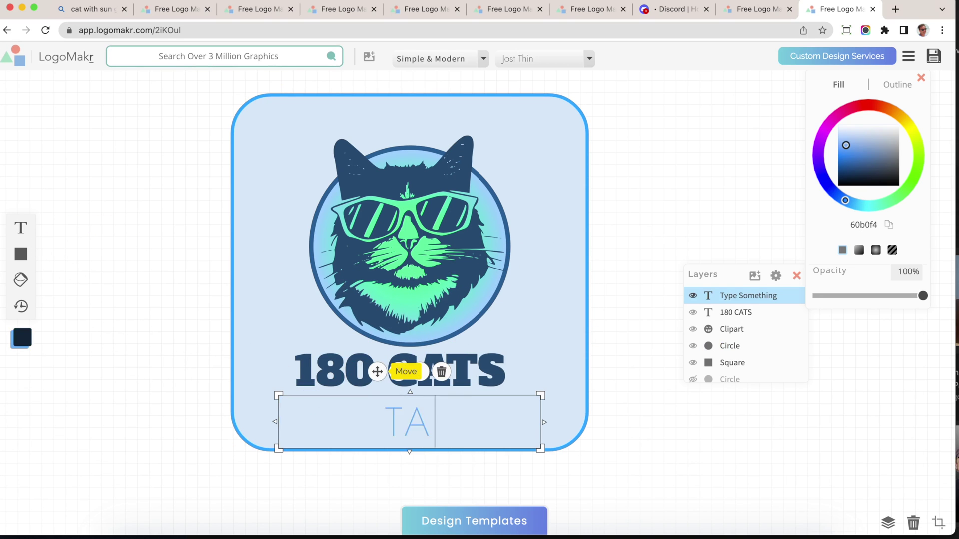
text(GLINE GOES HERE)
drag(541, 450, 456, 424)
drag(333, 370, 372, 372)
Widen the tagline's letter spacing and resize it onto one line centred under 180 CATS.
click(388, 376)
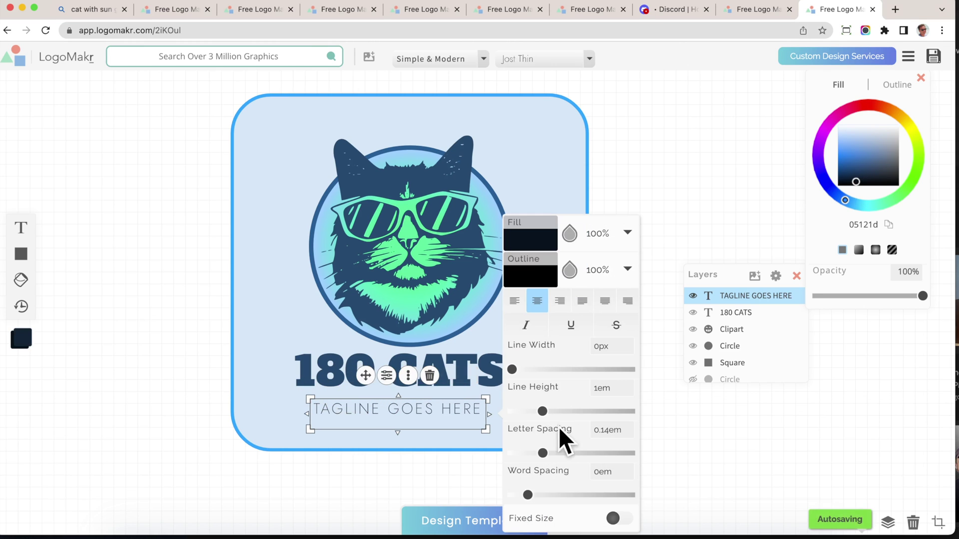
drag(548, 452, 565, 452)
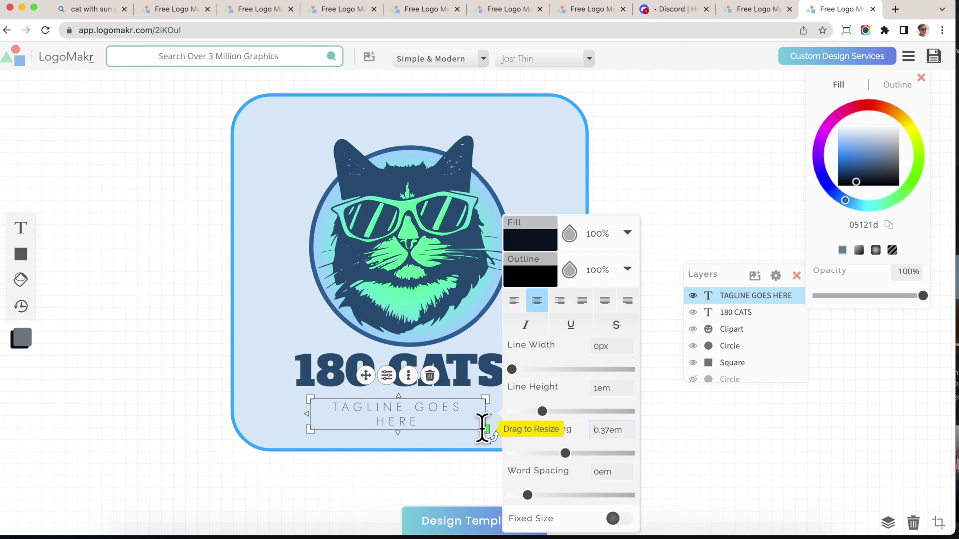
drag(485, 429, 509, 416)
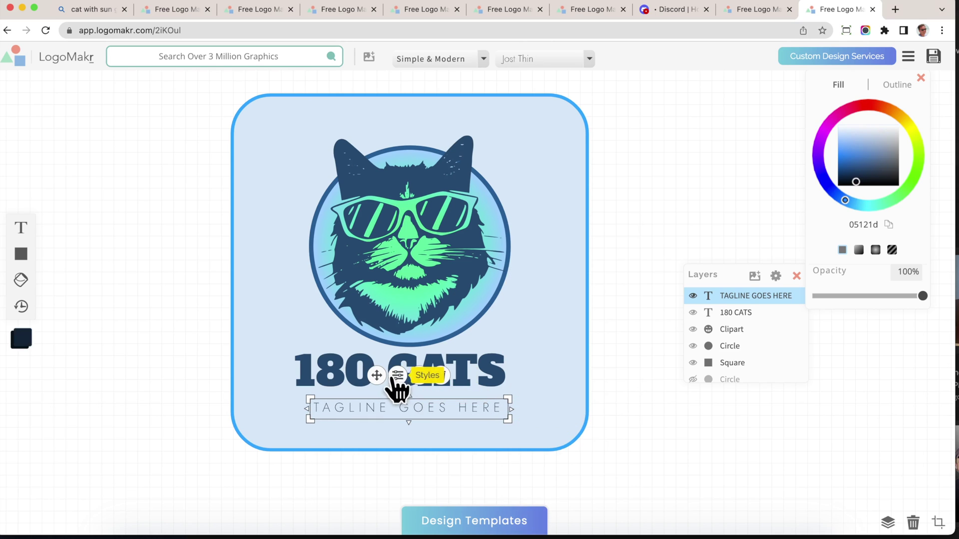
drag(385, 376, 368, 374)
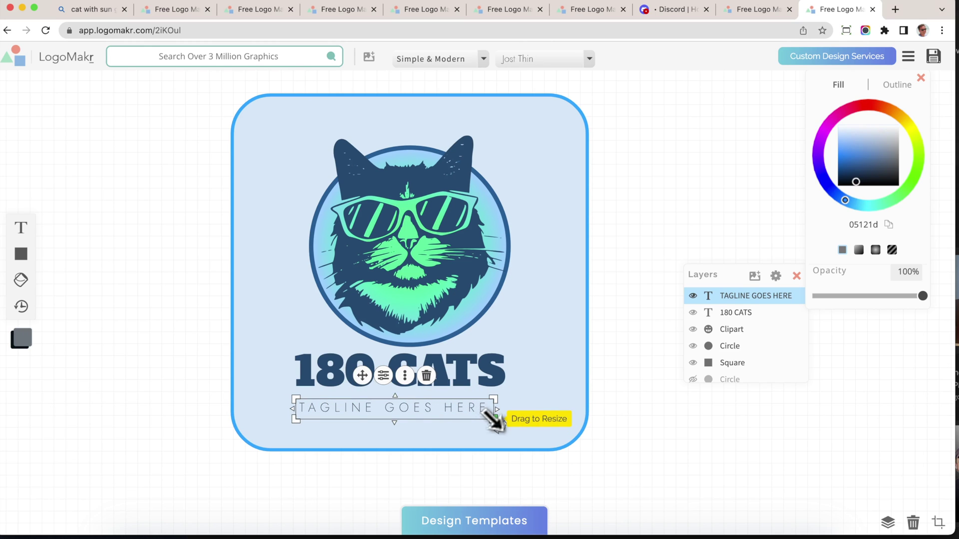
drag(497, 426, 500, 426)
click(681, 286)
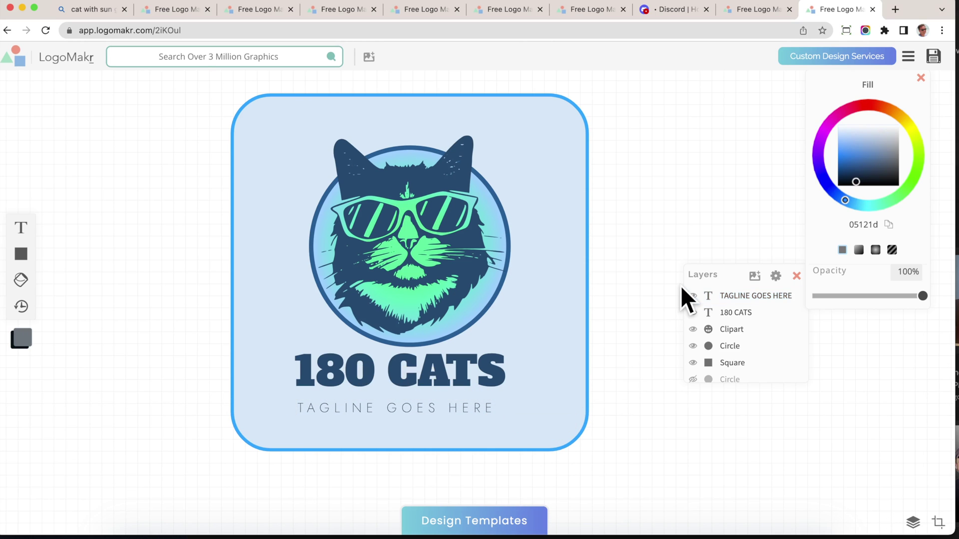
Save the logo with Save Logo, briefly check the Bing Image Creator tab, and return to LogoMakr.
click(933, 56)
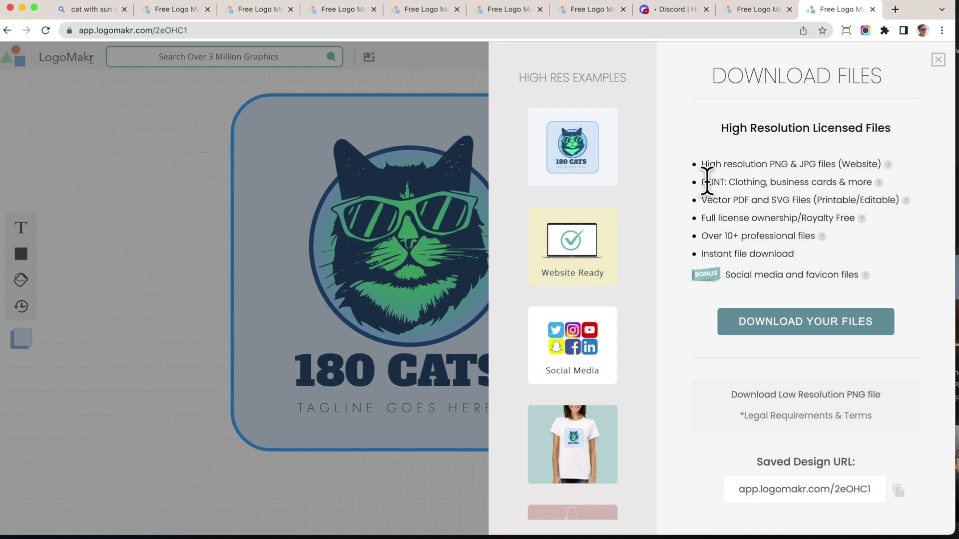
drag(707, 182, 835, 185)
click(820, 185)
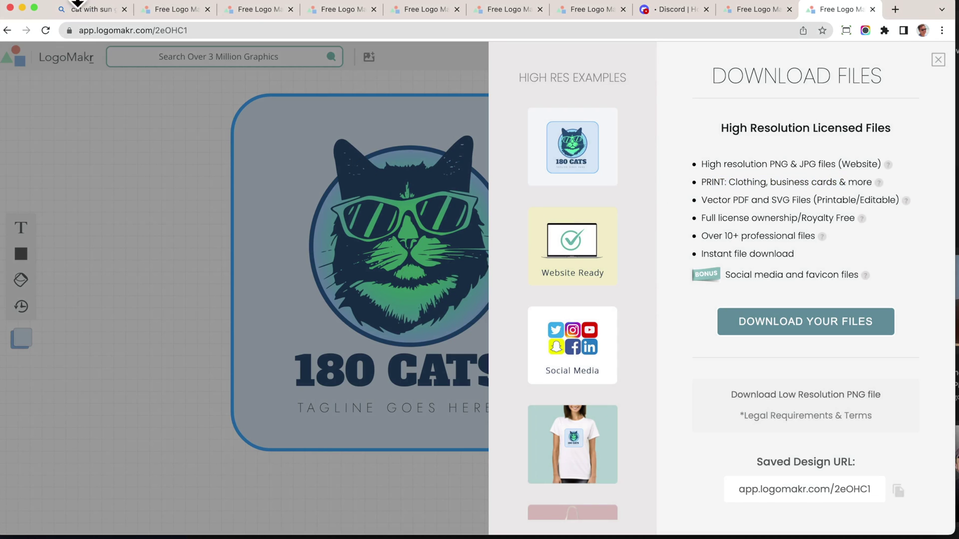
click(85, 10)
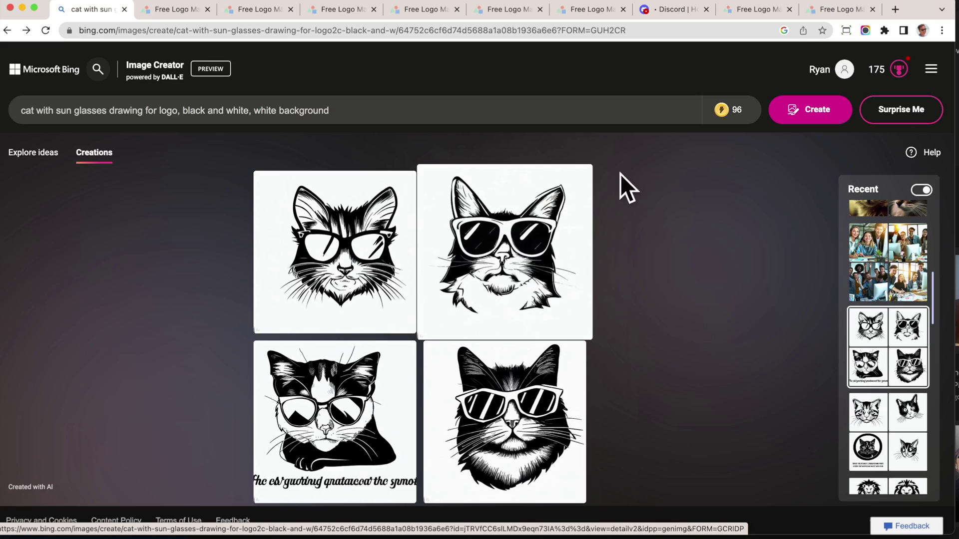
click(823, 12)
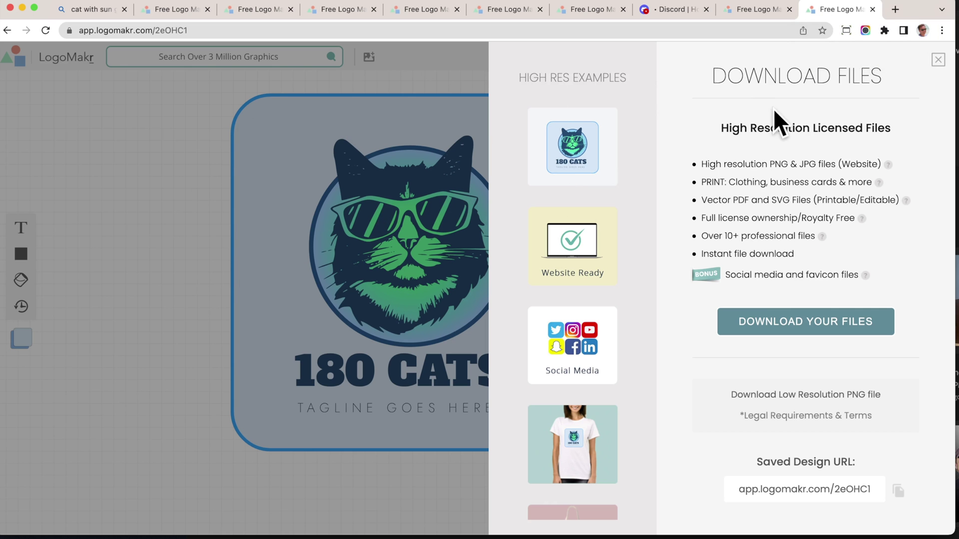
Close the download options, select every layer, and enlarge the whole logo.
click(938, 61)
drag(638, 458, 127, 72)
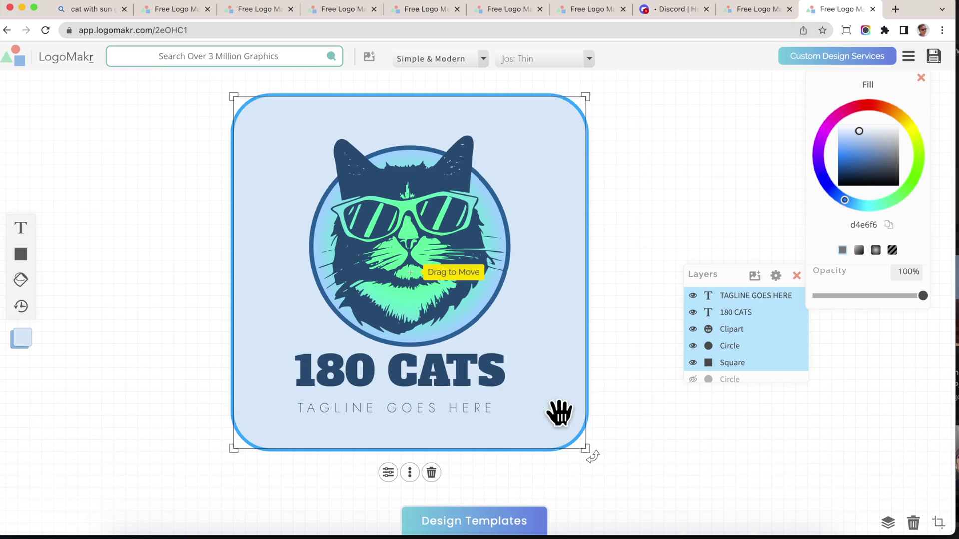
drag(586, 450, 746, 529)
scroll(571, 266, up, 5)
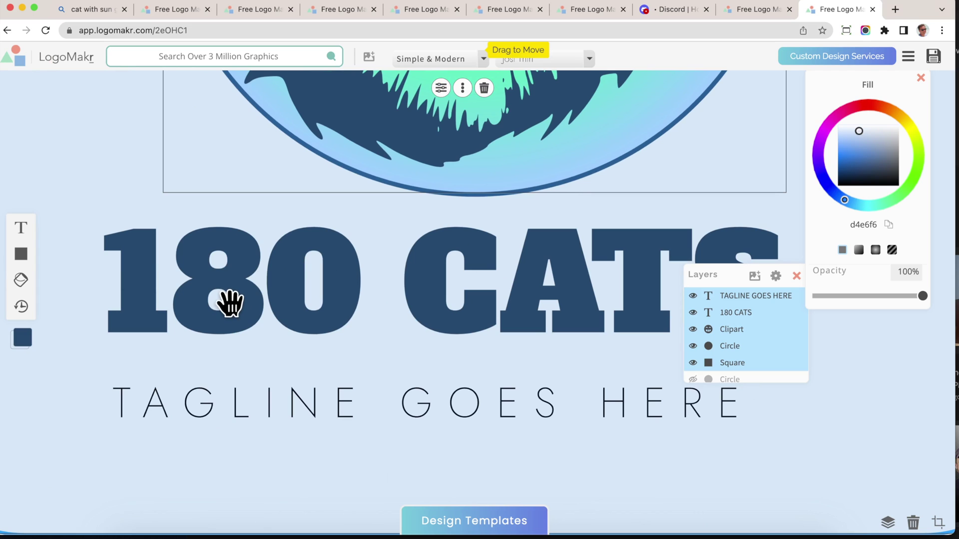
scroll(230, 302, down, 5)
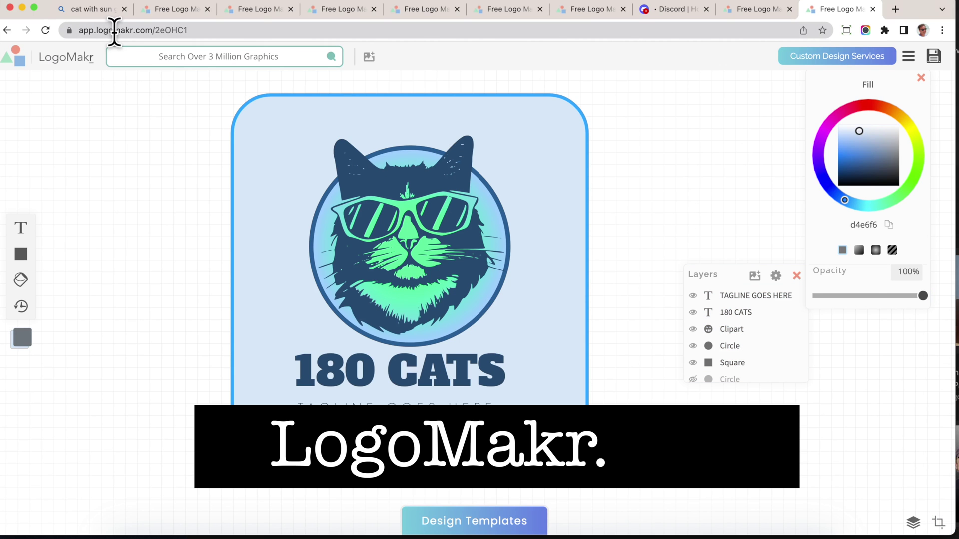
Select part of the design's web address, then move the Layers panel out of the way.
click(115, 31)
double_click(115, 31)
click(91, 219)
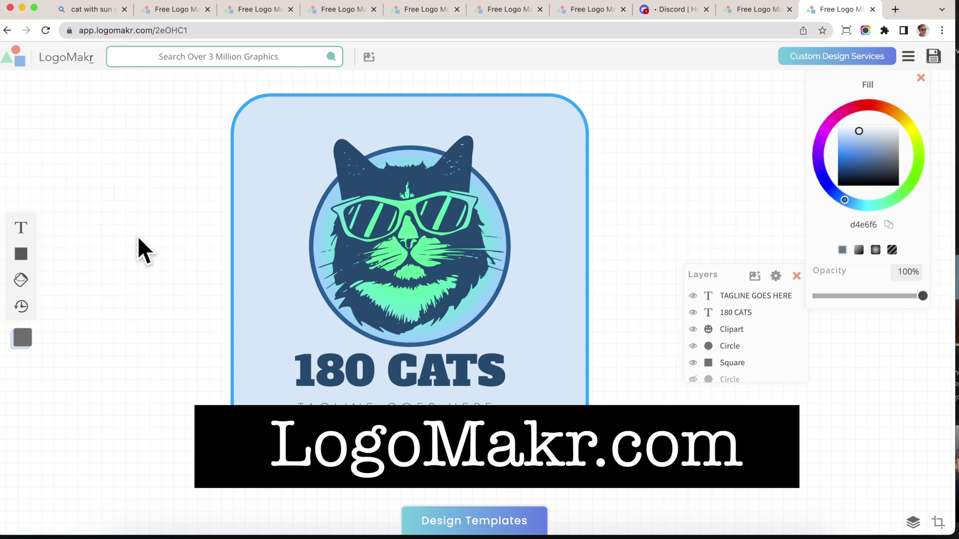
drag(724, 278, 804, 345)
Save the logo again and select the new saved design address in the address bar.
click(933, 56)
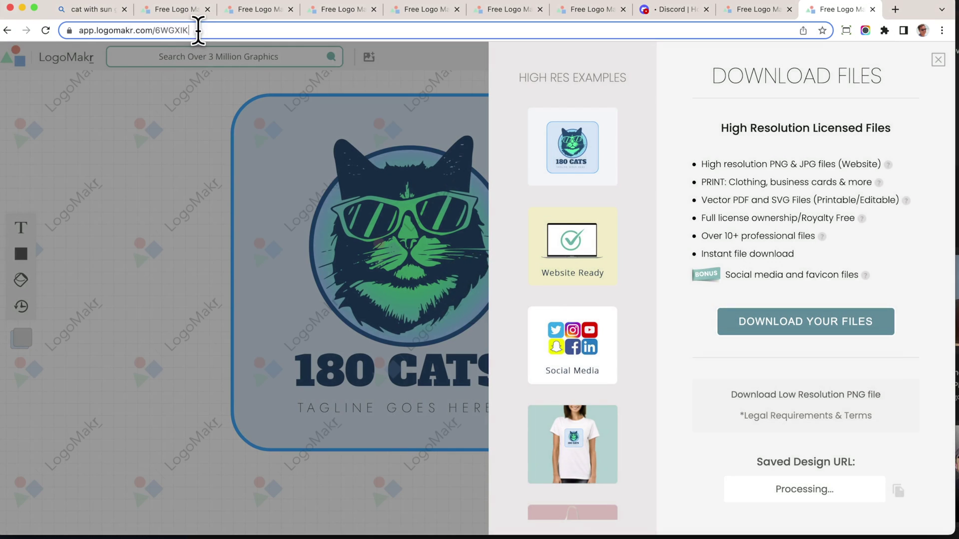
drag(199, 28, 22, 30)
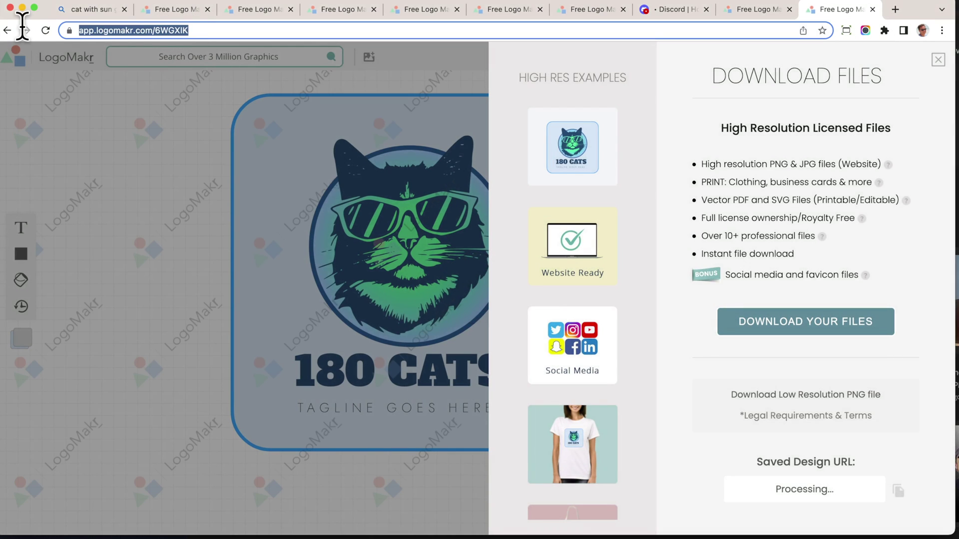